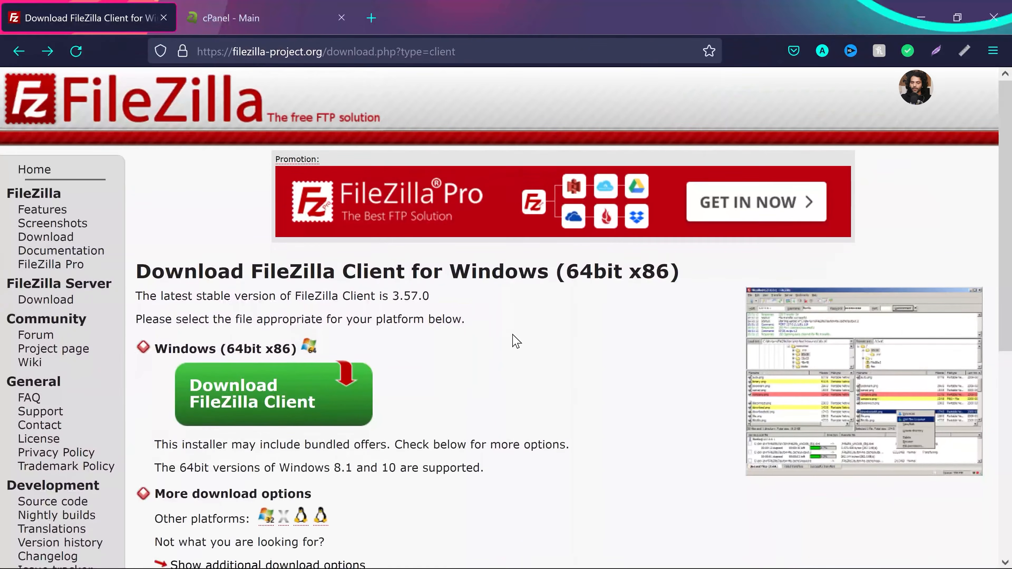
- Download the standard FileZilla edition of the client for Windows (64bit x86), save the installer and run it
scroll(516, 341, "down", 2)
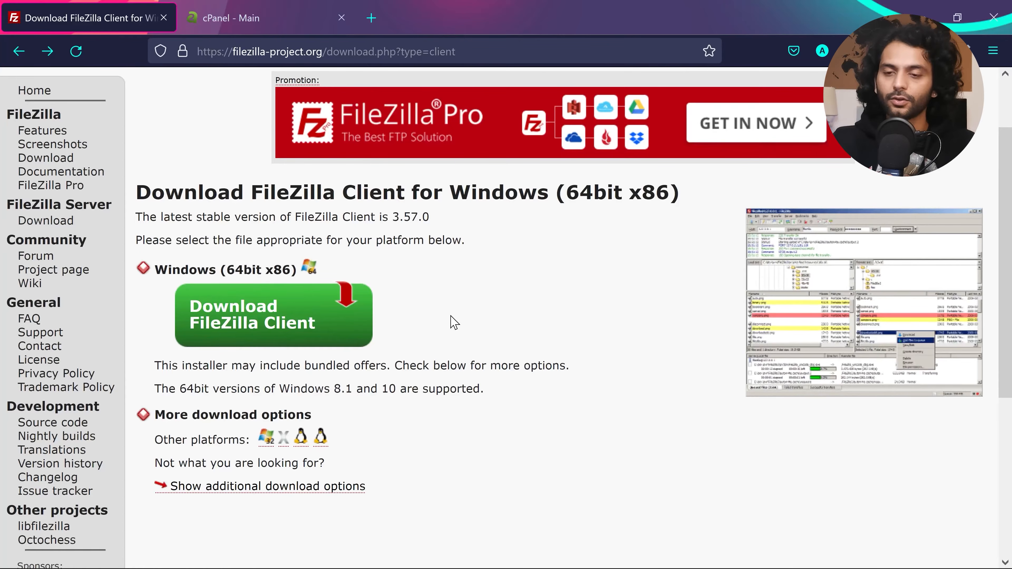
left_click(258, 319)
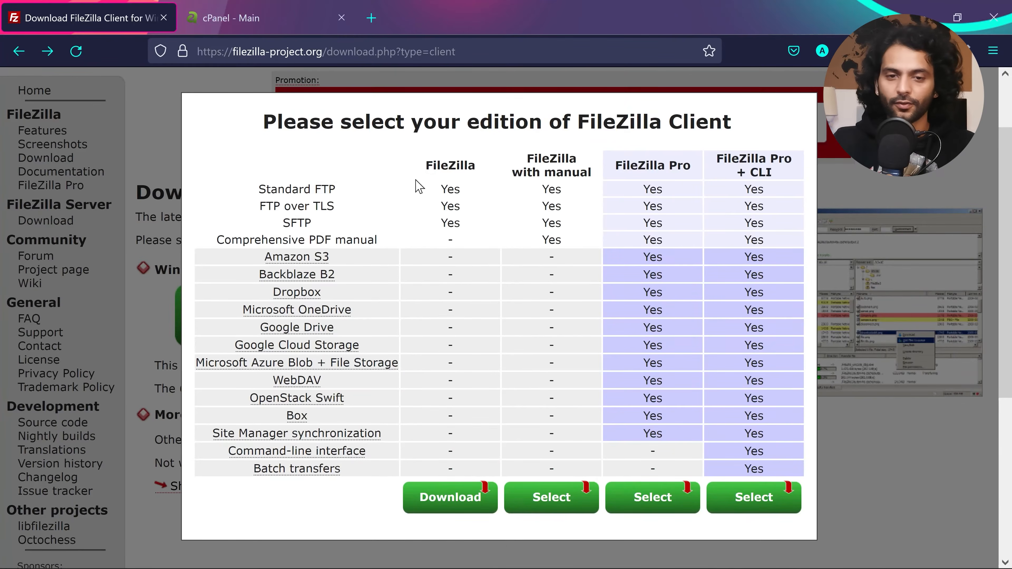
left_click(426, 488)
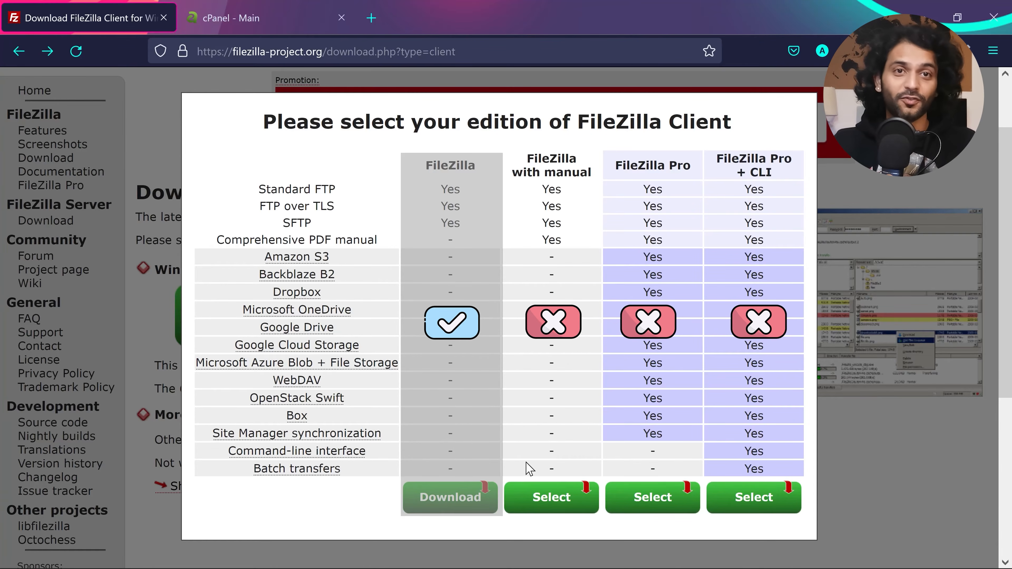
left_click(462, 497)
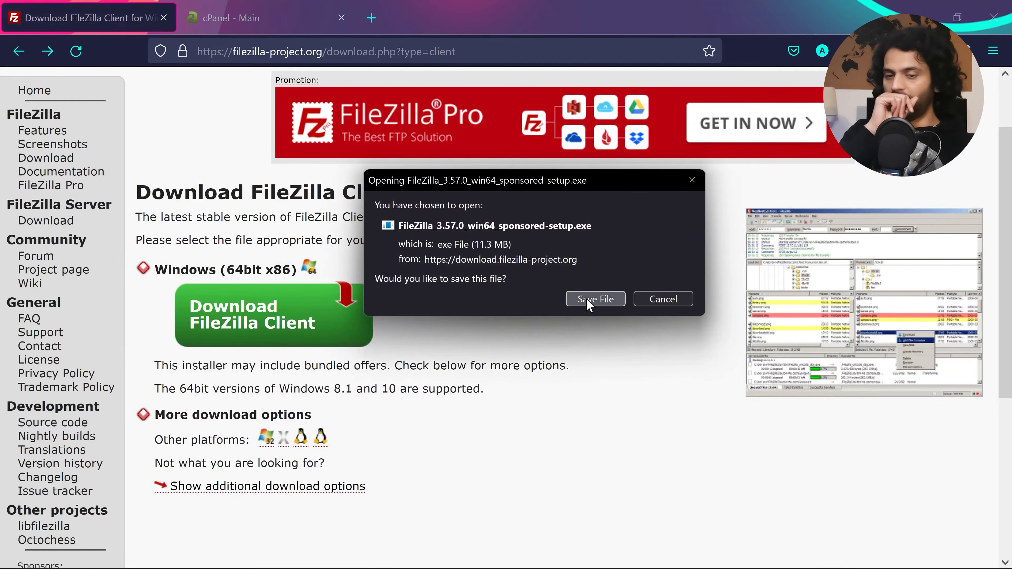
left_click(589, 299)
left_click(628, 90)
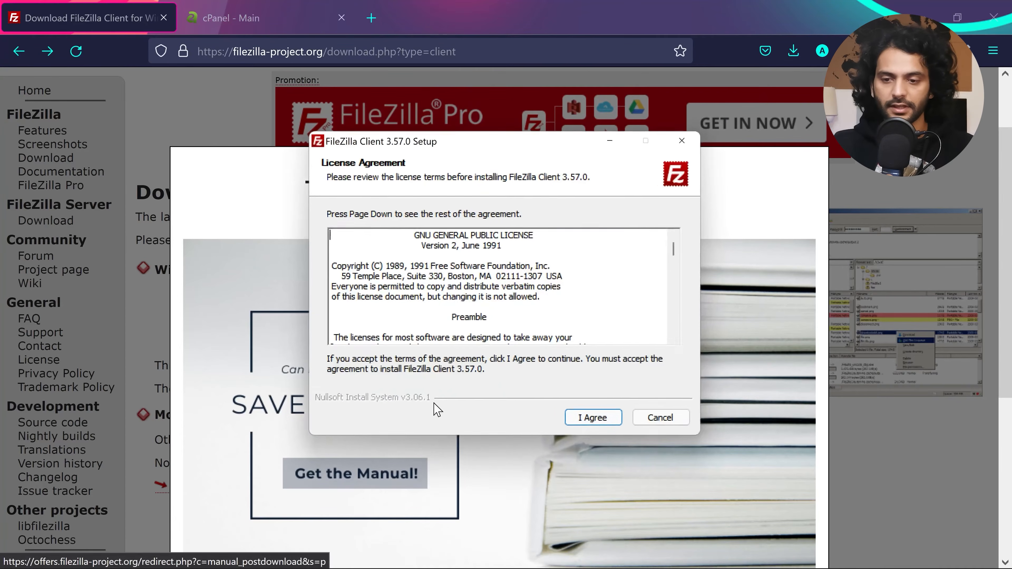
- Install FileZilla Client 3.57.0 for the current user only, with the Adaware offer declined and a manual reboot chosen
left_click(594, 419)
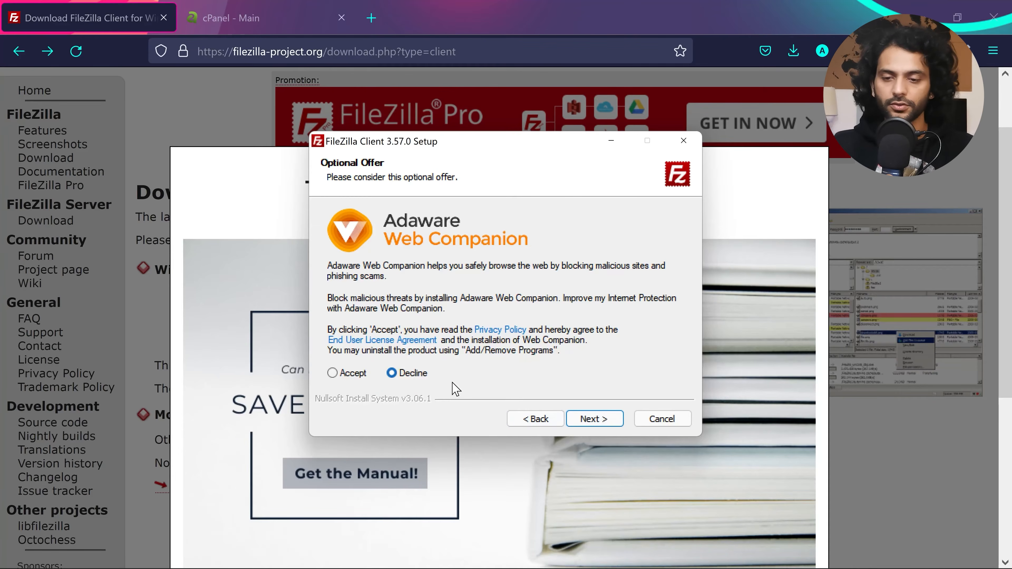
left_click(594, 419)
left_click(594, 419)
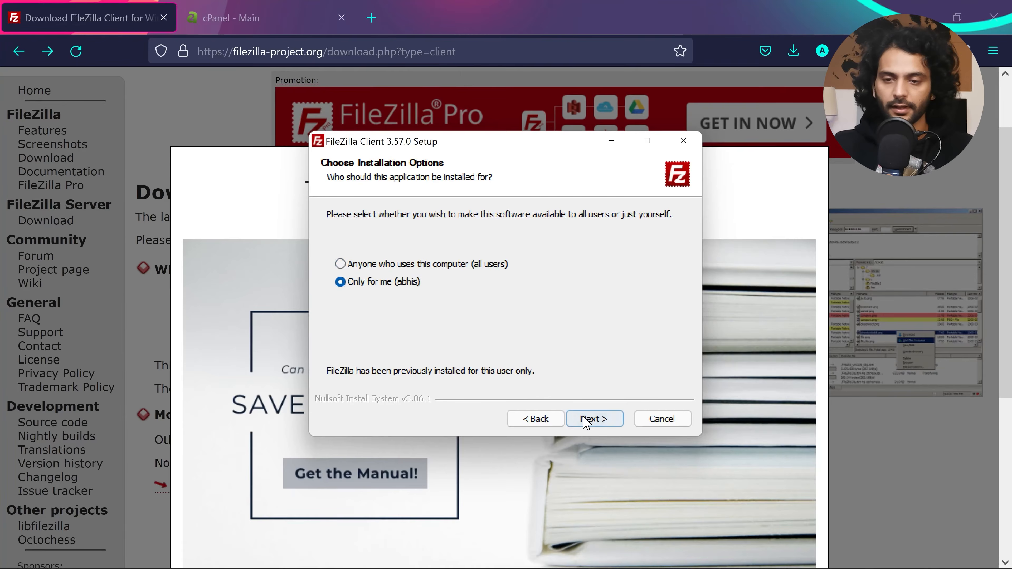
left_click(593, 419)
left_click(594, 419)
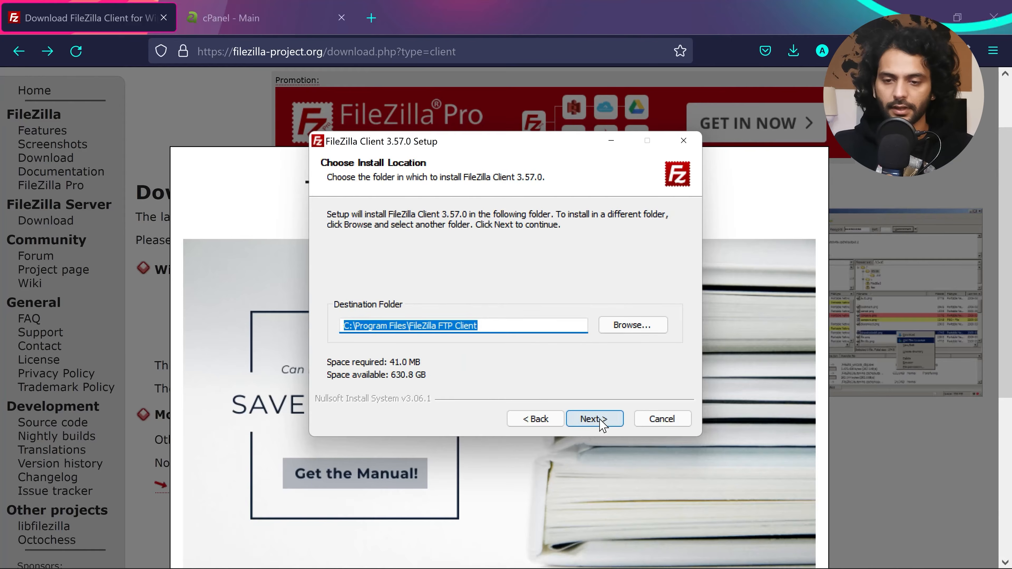
left_click(595, 420)
left_click(504, 307)
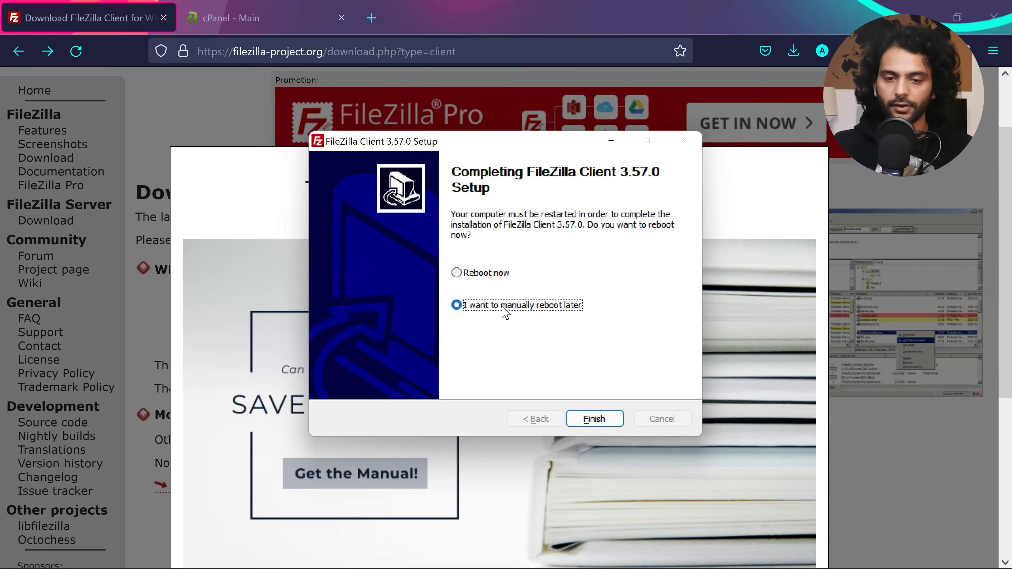
left_click(590, 418)
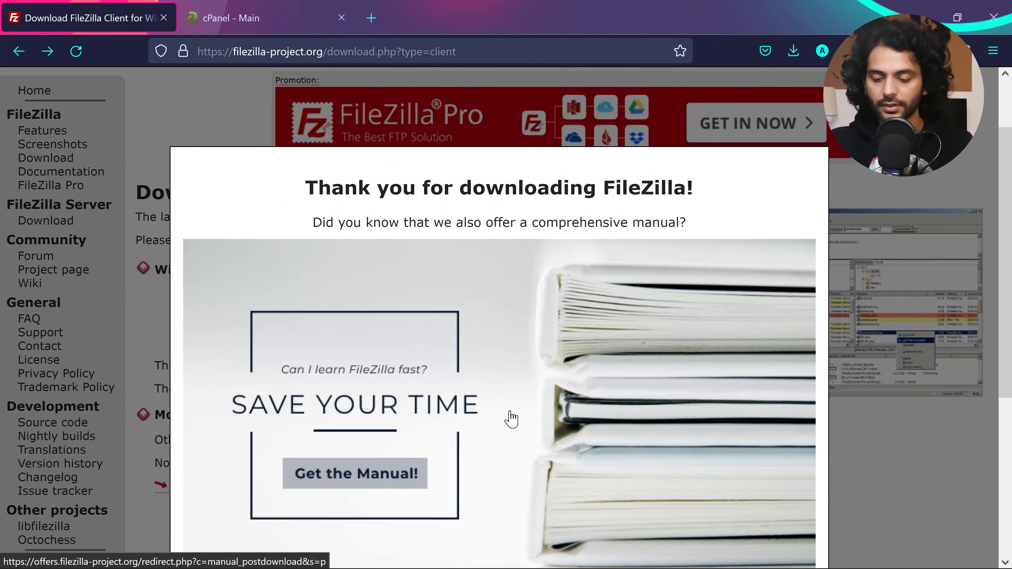
- Find FileZilla through the system search and launch it
key("super")
type("file")
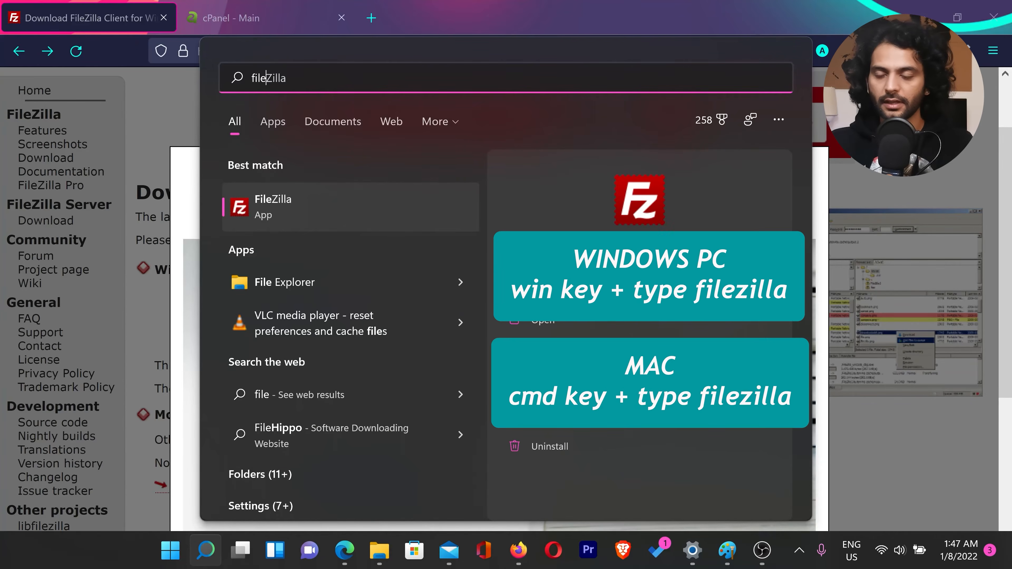
key("Return")
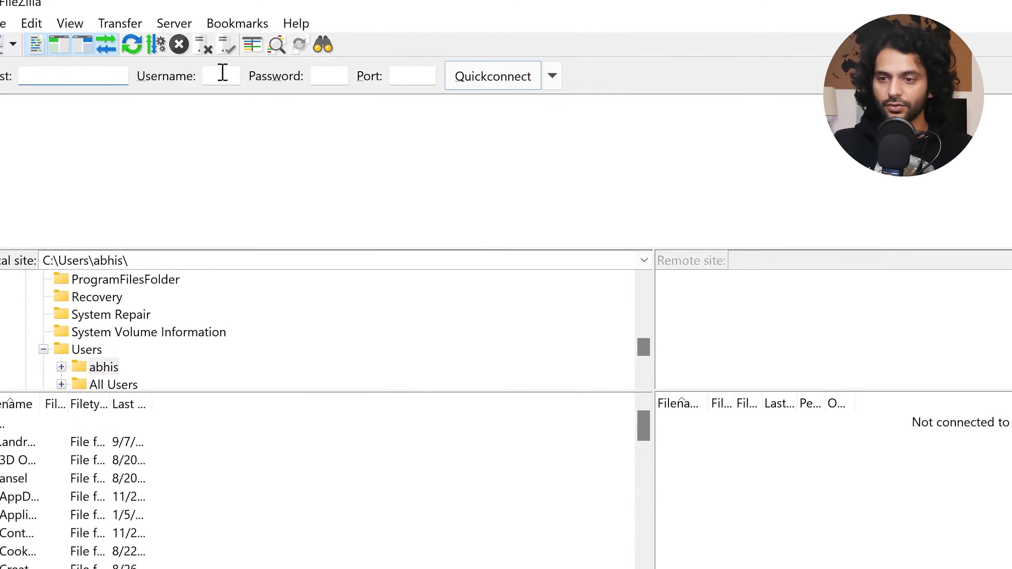
left_click(322, 75)
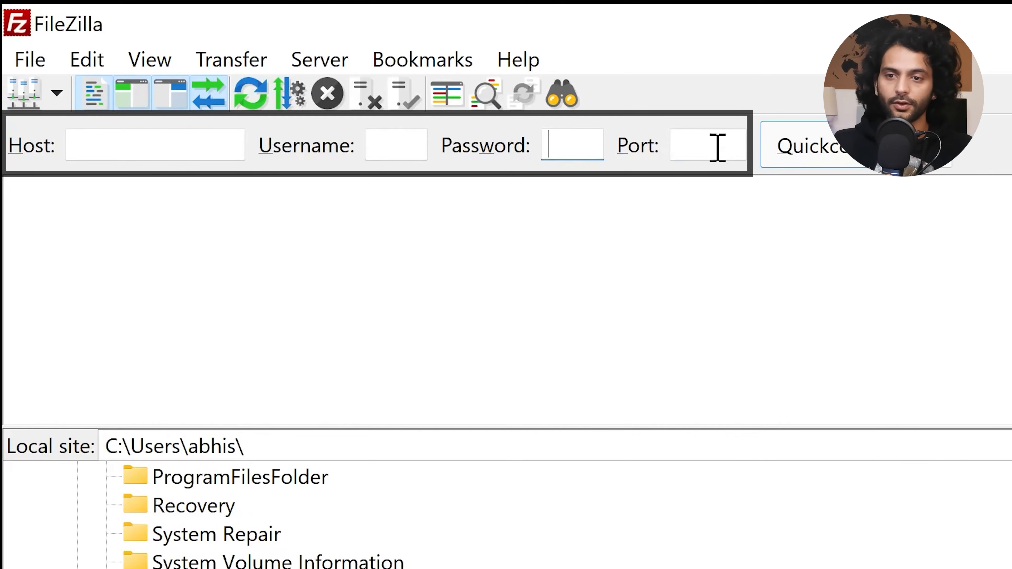
left_click(717, 148)
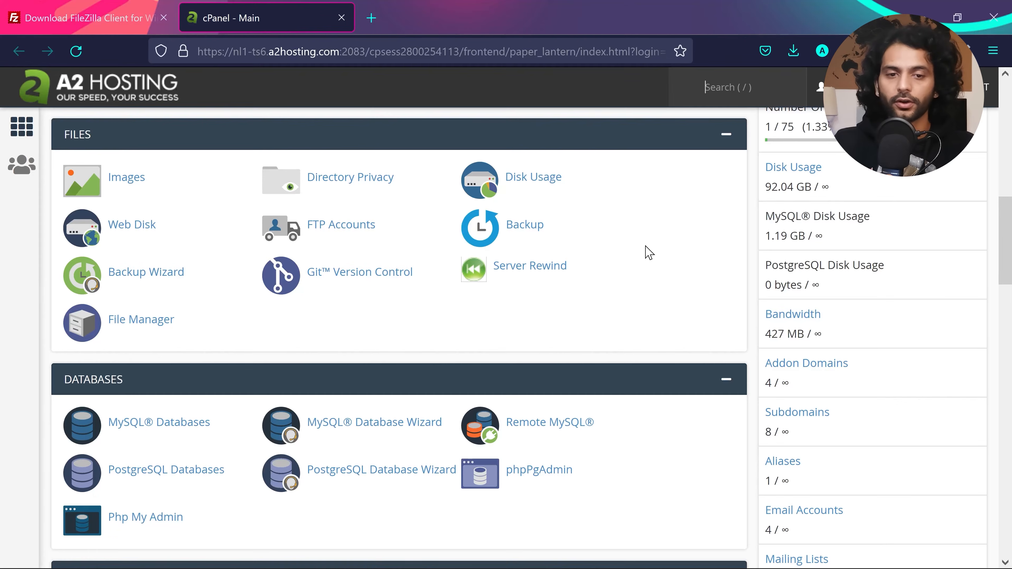
- Open FTP Accounts in cPanel and enter the login name for a new FTP account
left_click(349, 228)
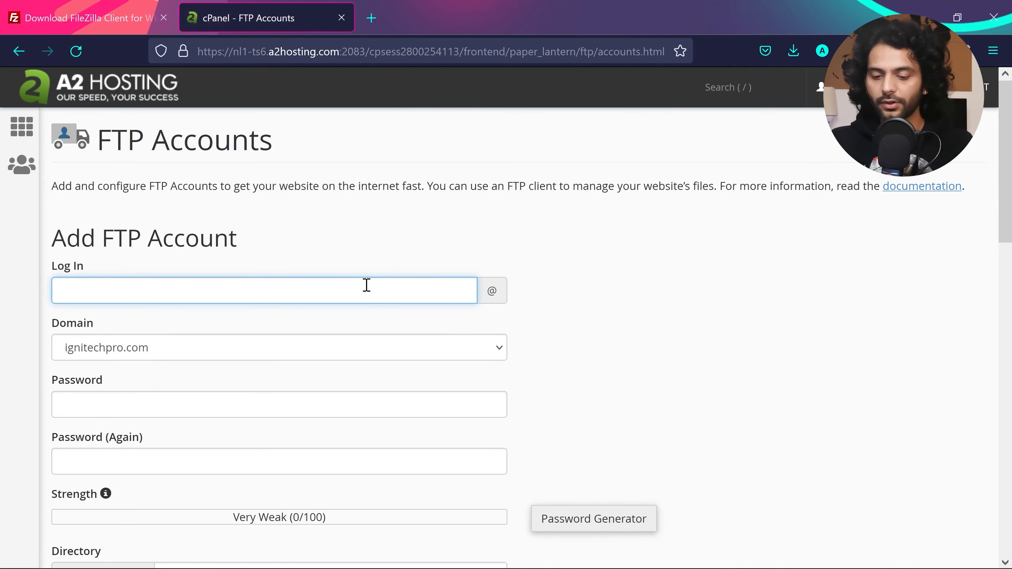
type("abhishek")
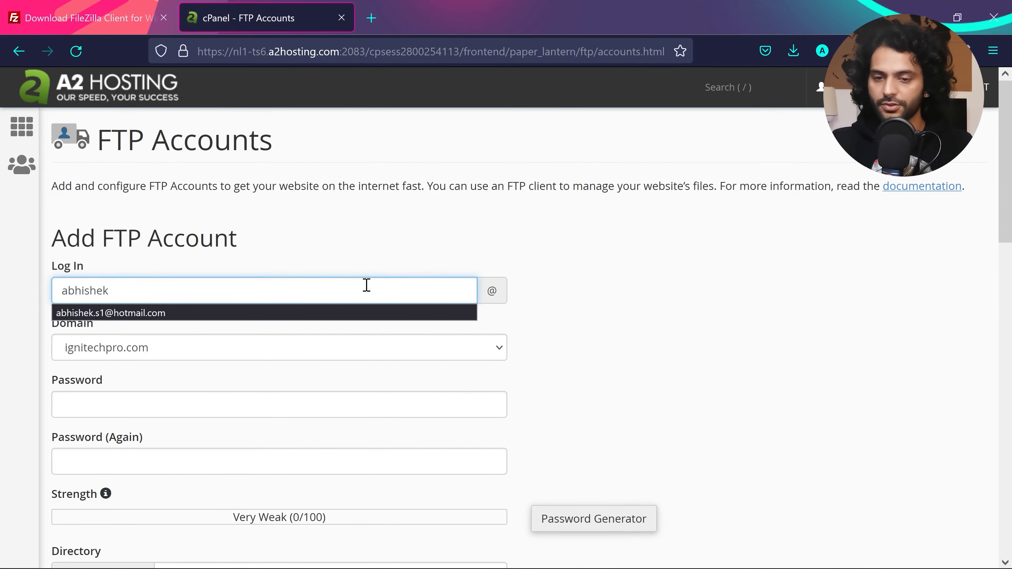
left_click(271, 373)
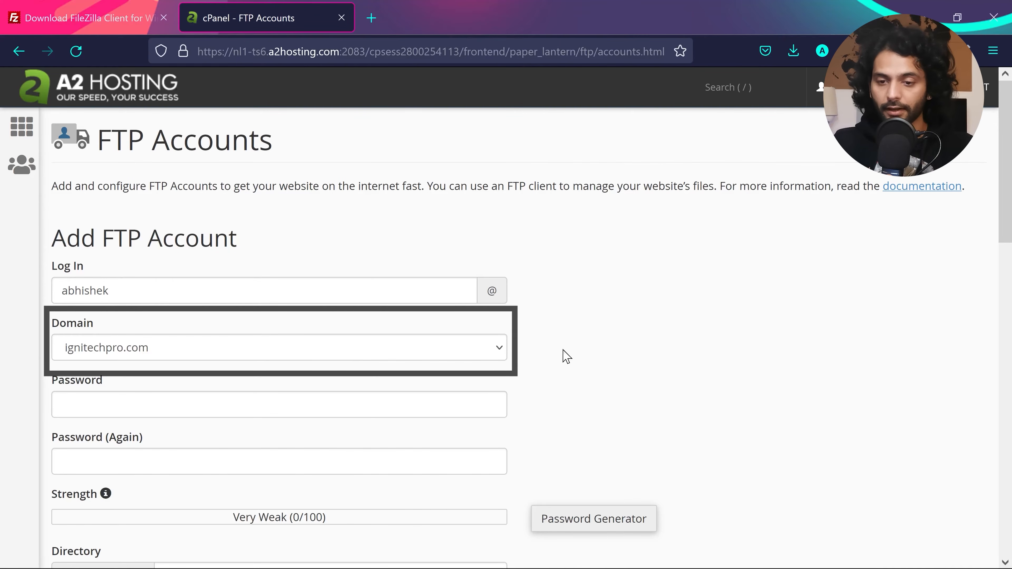
- Enter the new FTP account's password and repeat it in the confirmation field
left_click(409, 406)
type("ab")
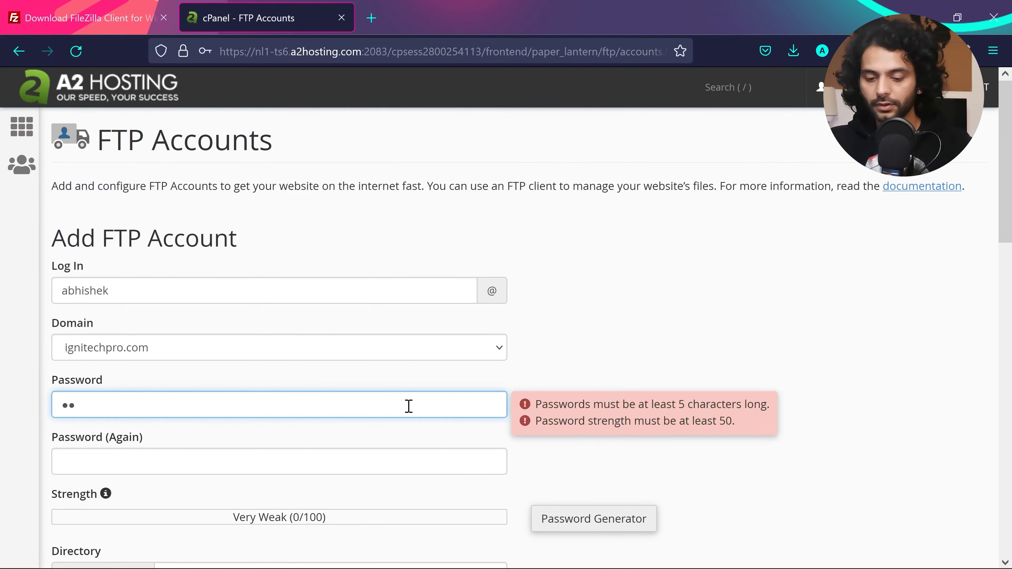
type("•••••••")
left_click(368, 456)
type("••••")
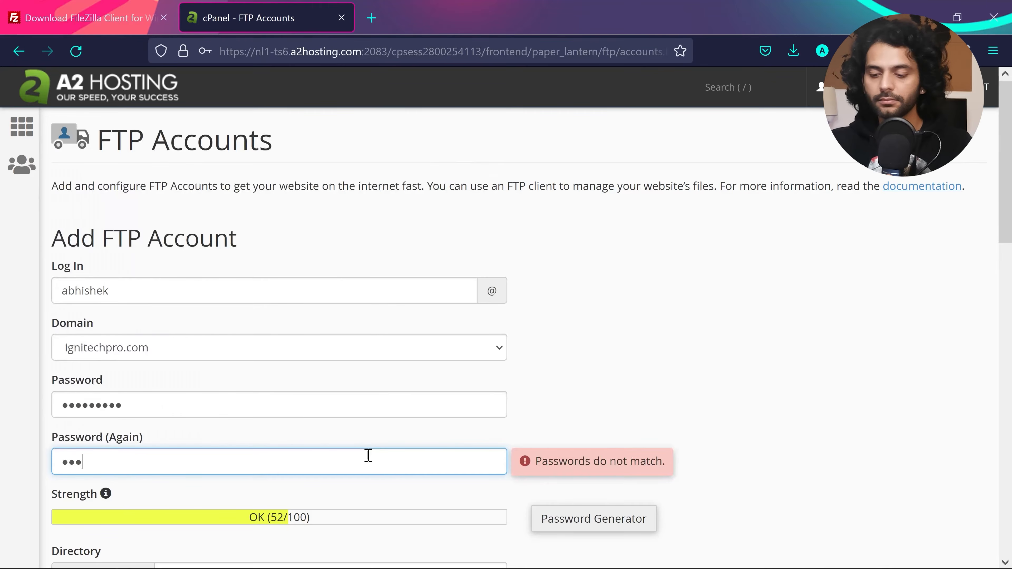
type("••••••")
- Set the account's directory to the suggested letscreateyourwebsite.com folder and create the FTP account with unlimited quota
scroll(581, 467, "down", 7)
scroll(581, 467, "up", 1)
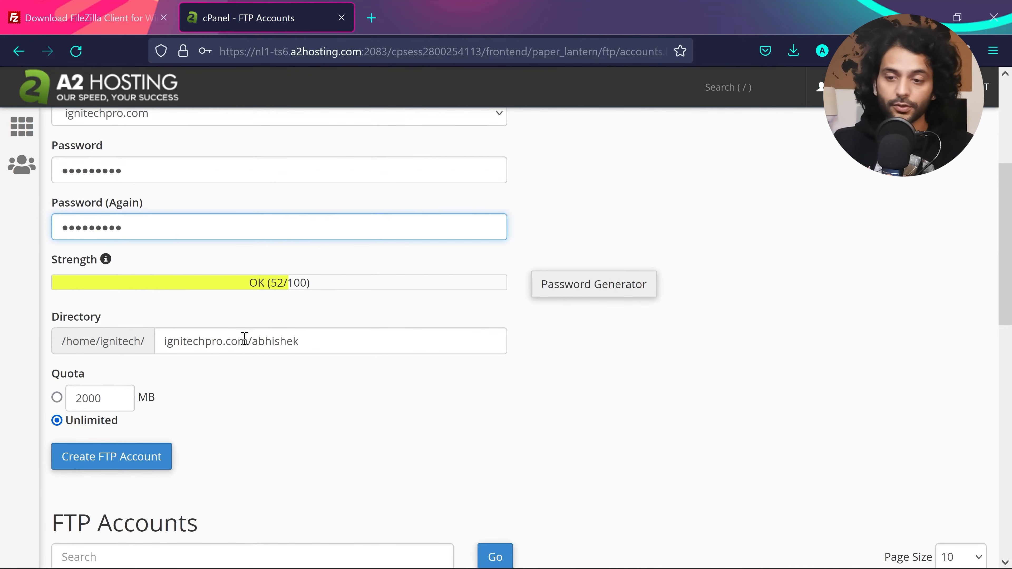
scroll(244, 339, "up", 3)
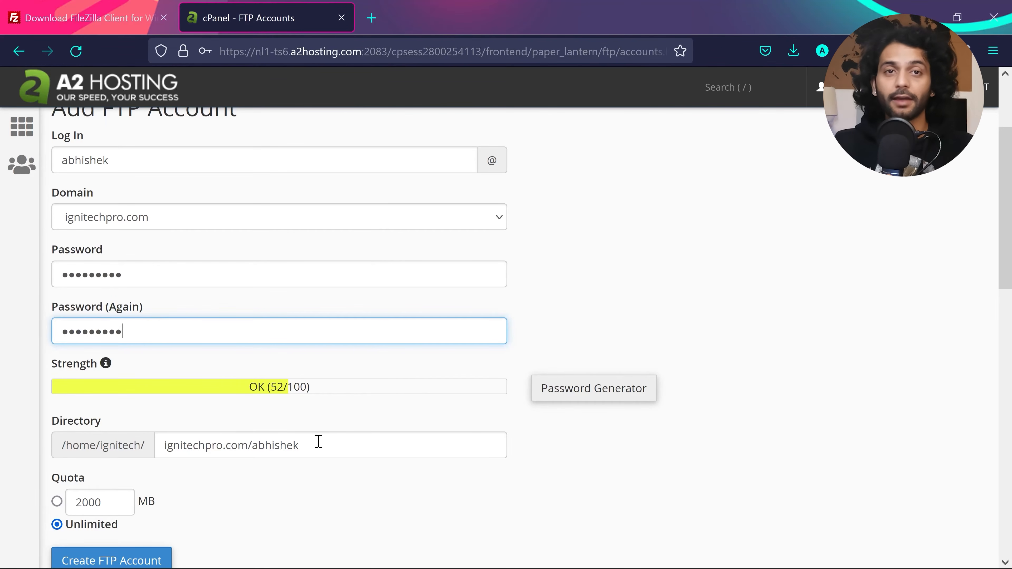
left_click_drag(318, 442, 144, 448)
key("BackSpace")
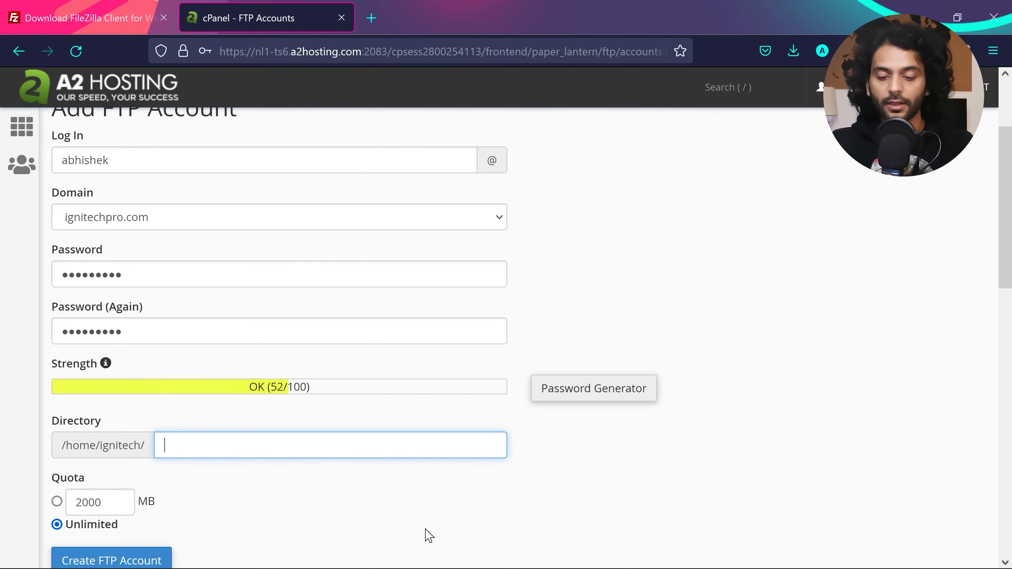
type("lets")
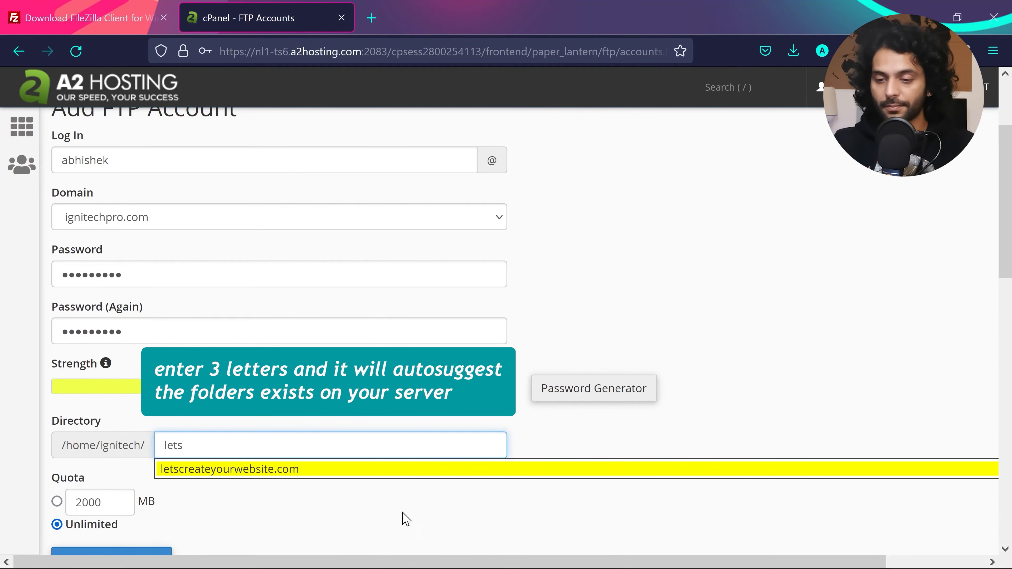
left_click(295, 470)
scroll(251, 496, "down", 2)
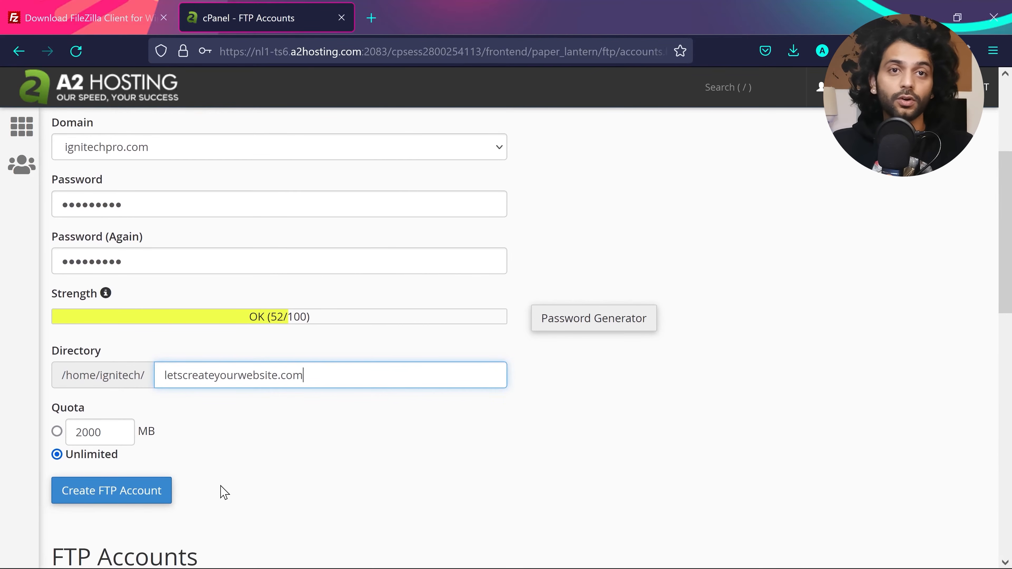
left_click(108, 491)
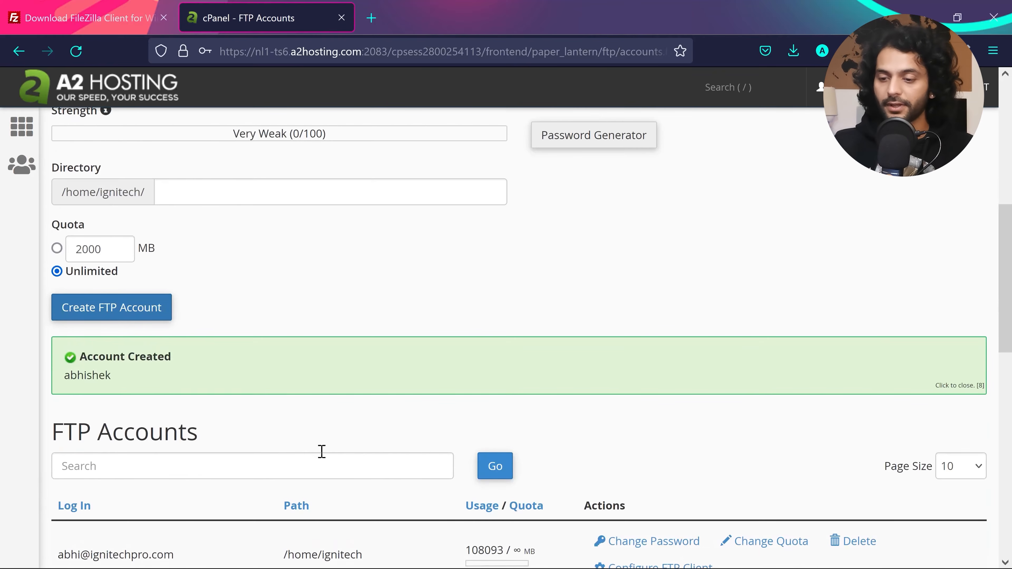
- Show the FTP client configuration settings for the newly created account in the FTP Accounts list
scroll(303, 445, "down", 5)
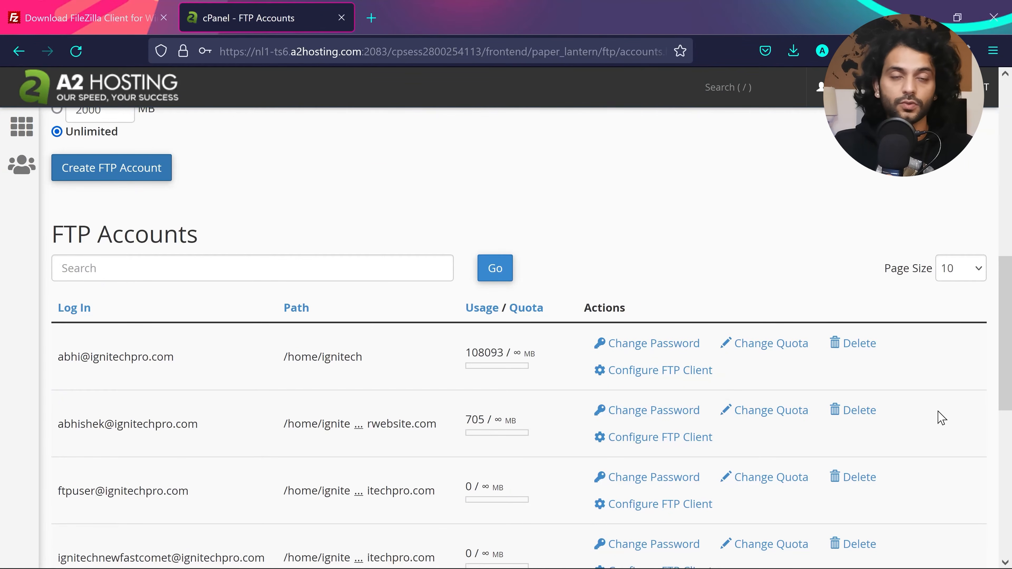
left_click(643, 447)
scroll(414, 470, "down", 3)
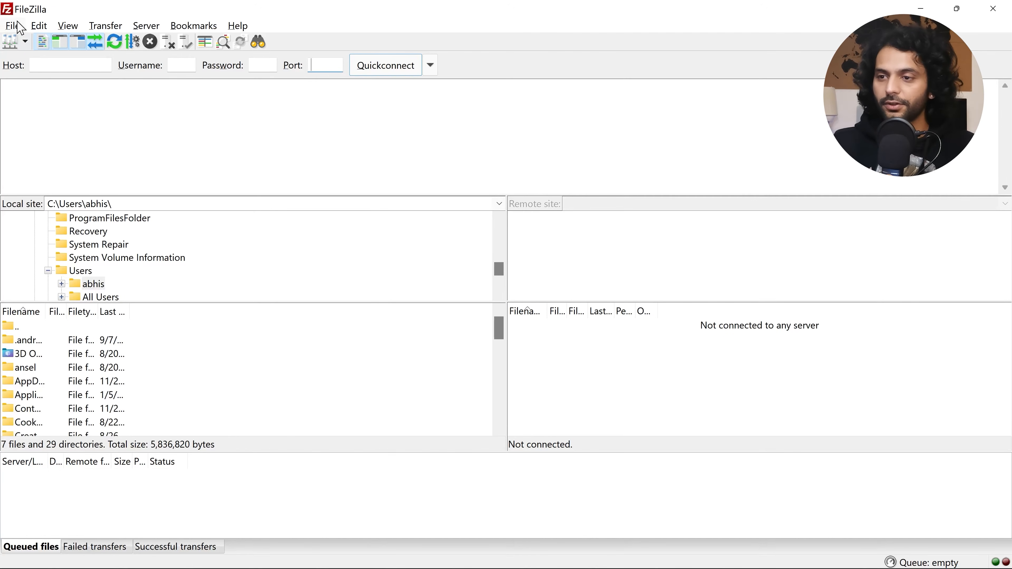
- Switch to FileZilla and add a new site named letscreeatyourwebsite in the Site Manager
left_click(55, 66)
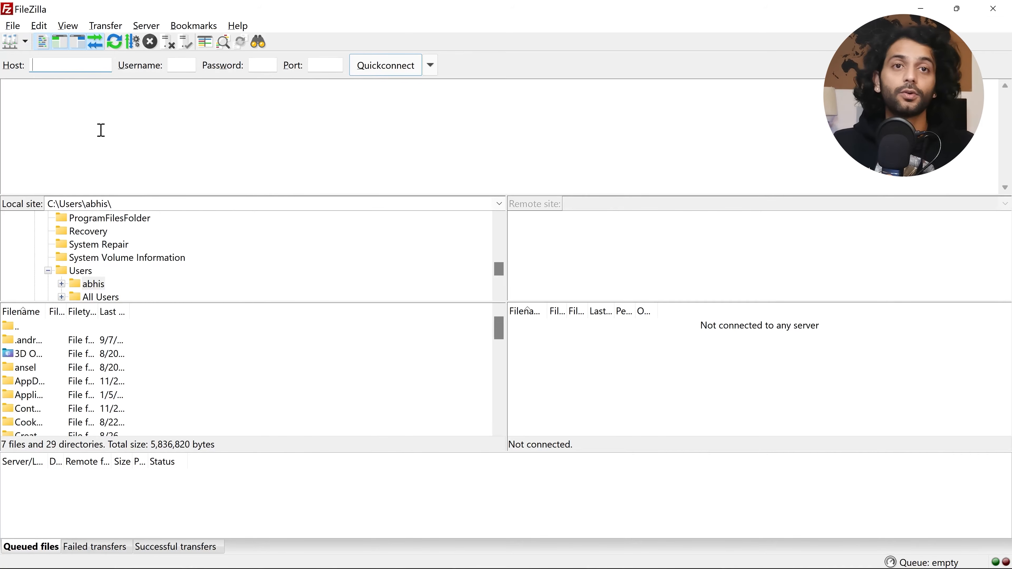
left_click(13, 26)
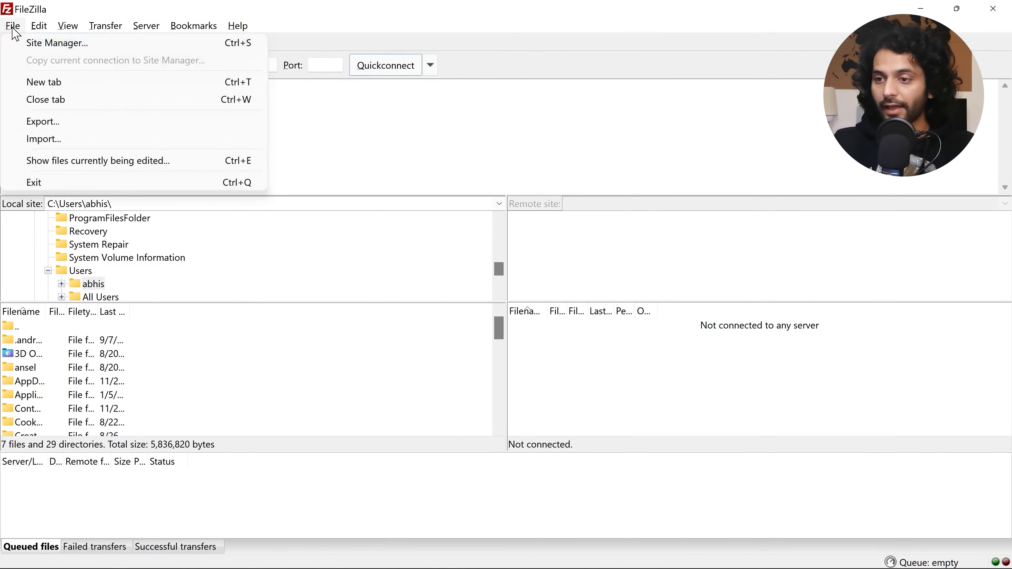
left_click(34, 49)
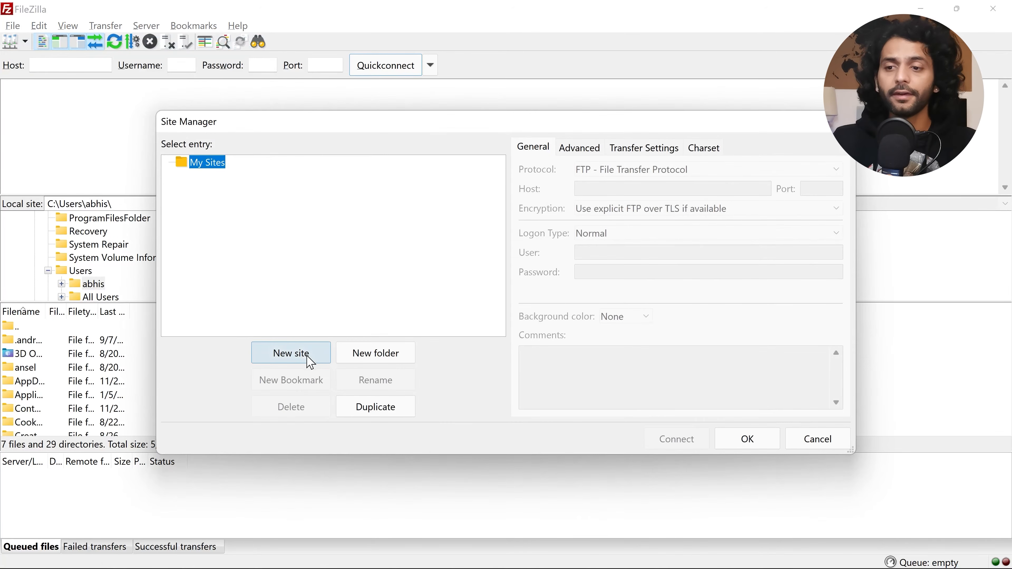
left_click(291, 352)
type("letscreeatyourwebsite")
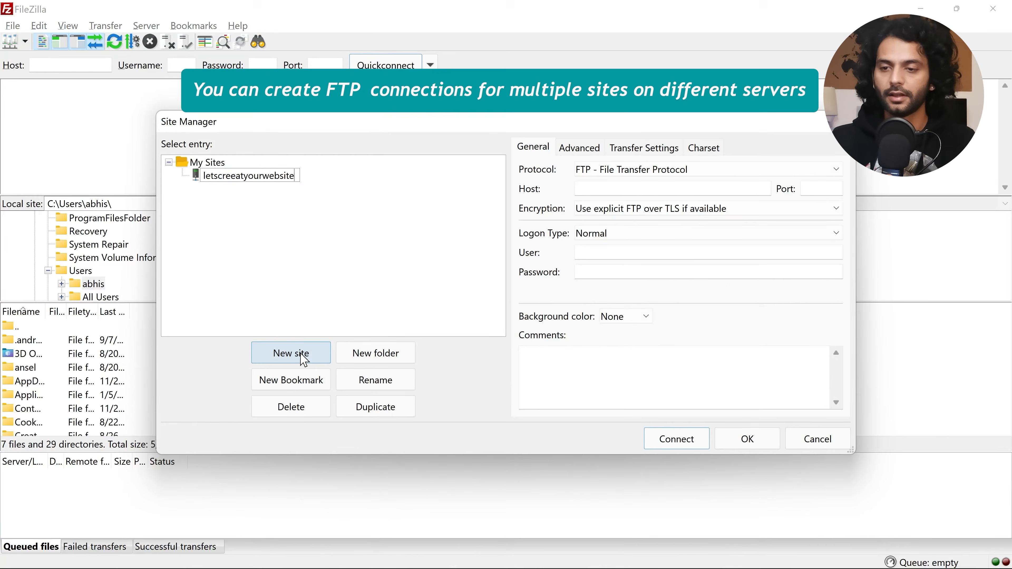
key("Return")
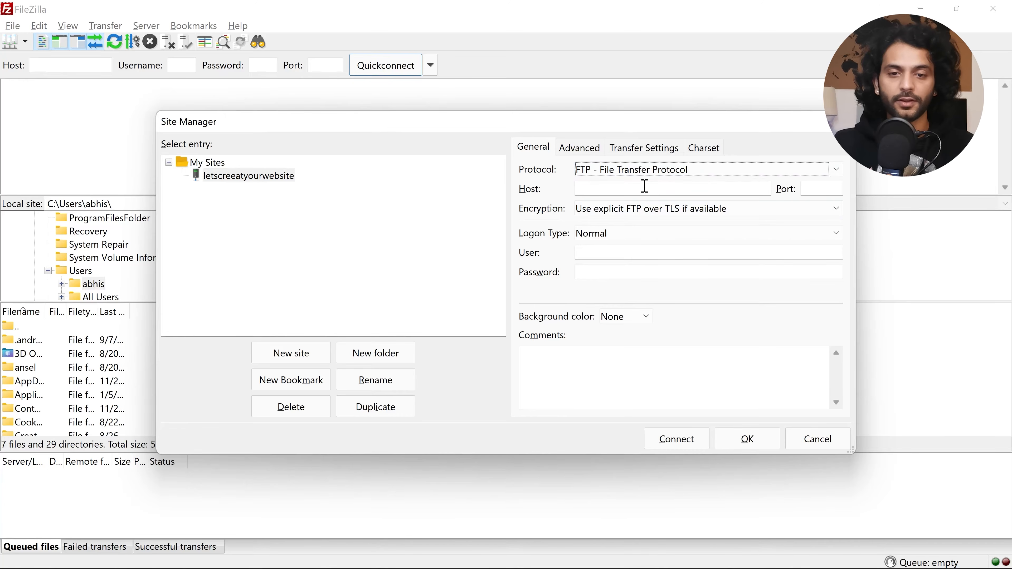
- Set the site's protocol to SFTP - SSH File Transfer Protocol and paste the FTP server address as the host
left_click(698, 176)
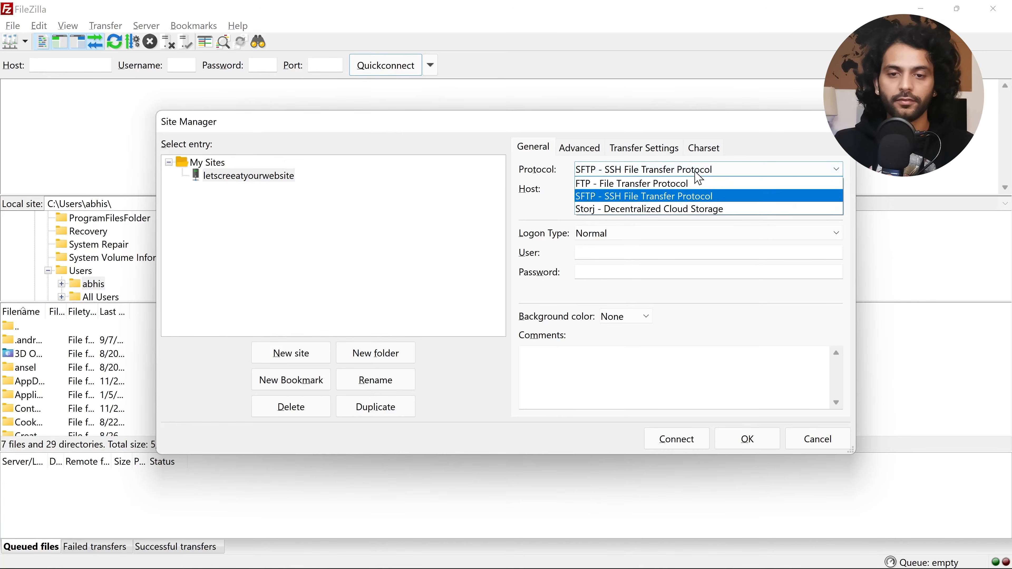
left_click(683, 199)
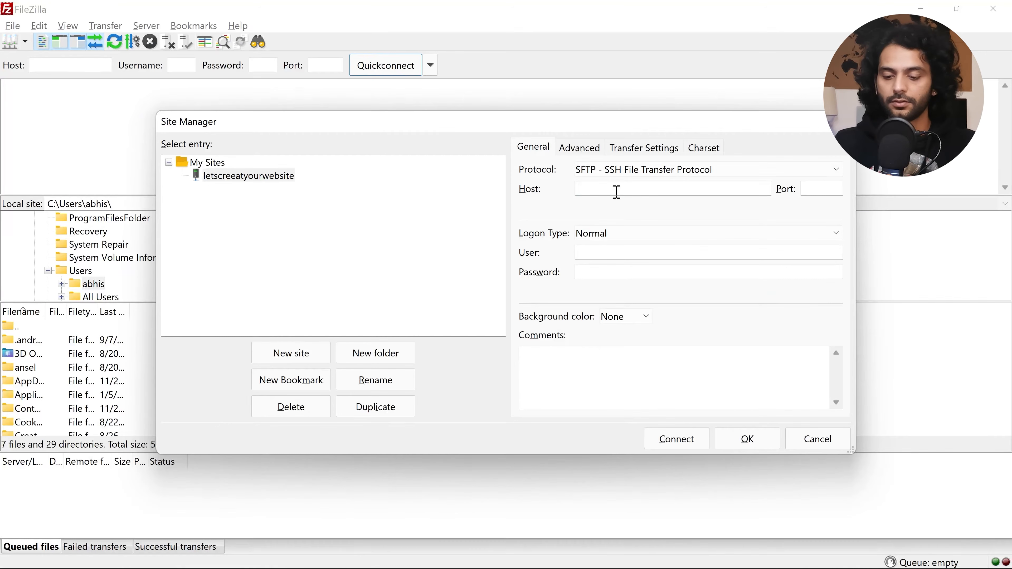
left_click(614, 189)
key("ctrl+v")
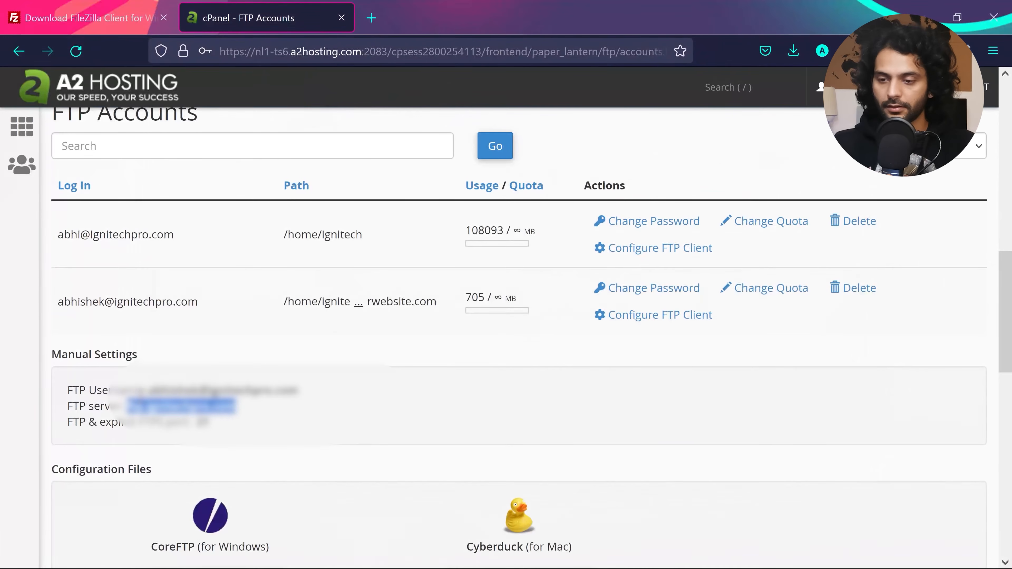
- Copy the FTP username from cPanel's manual settings and enter it as the FileZilla site's user
left_click_drag(293, 389, 304, 400)
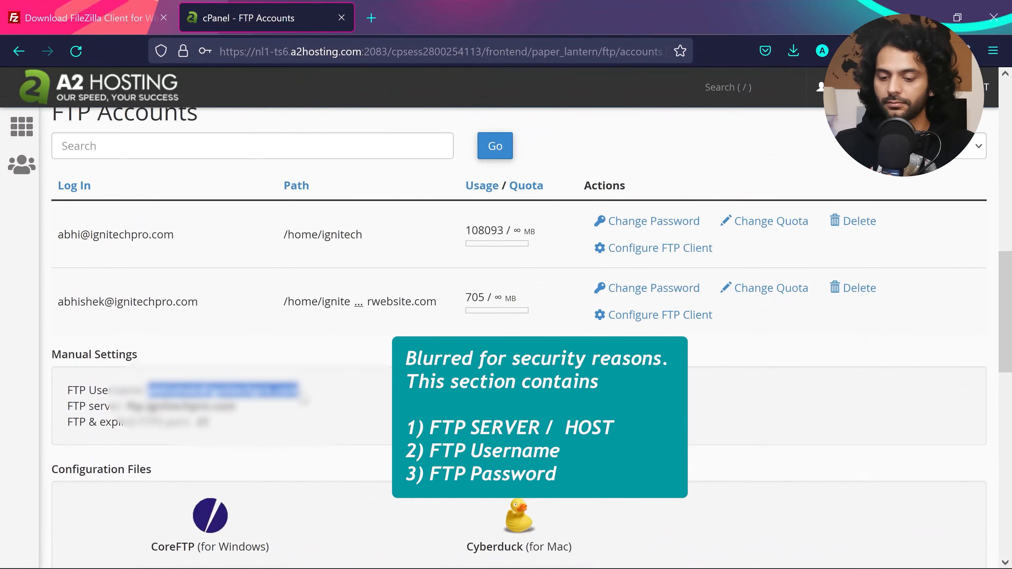
key("alt+Tab")
left_click(623, 250)
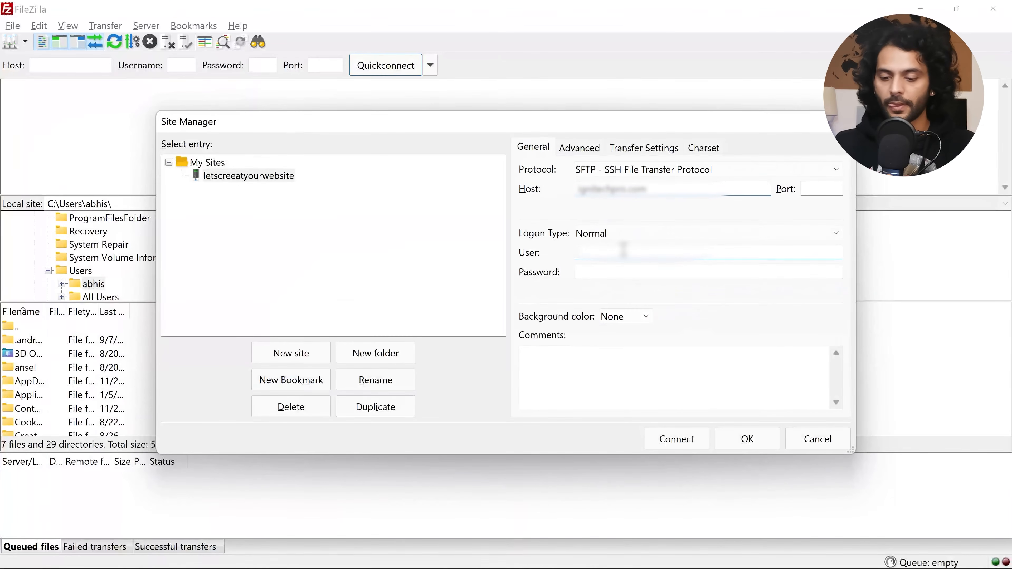
key("ctrl+v")
- Enter the FTP account's password and connect to the site, choosing to save passwords
left_click(611, 270)
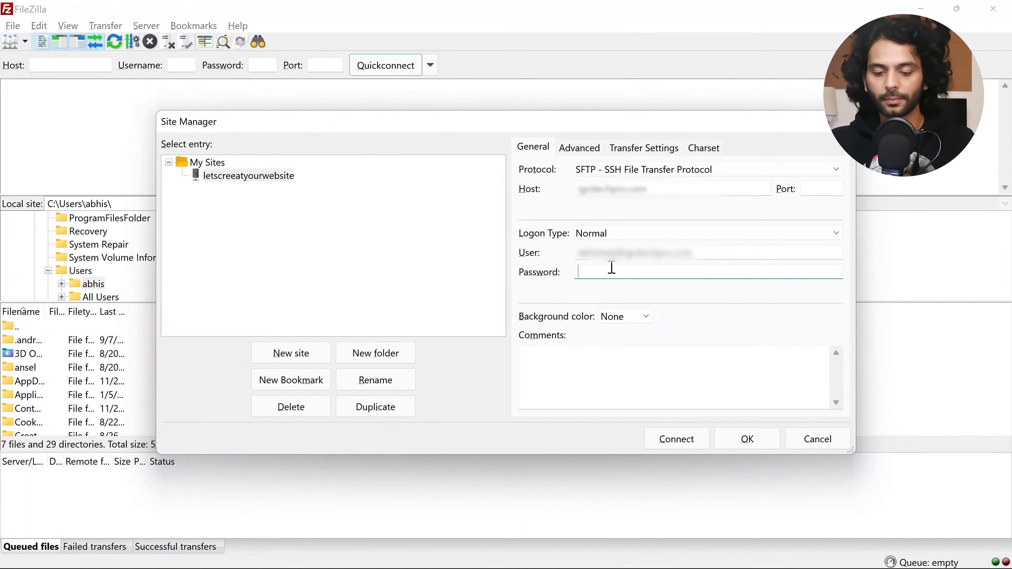
type("••")
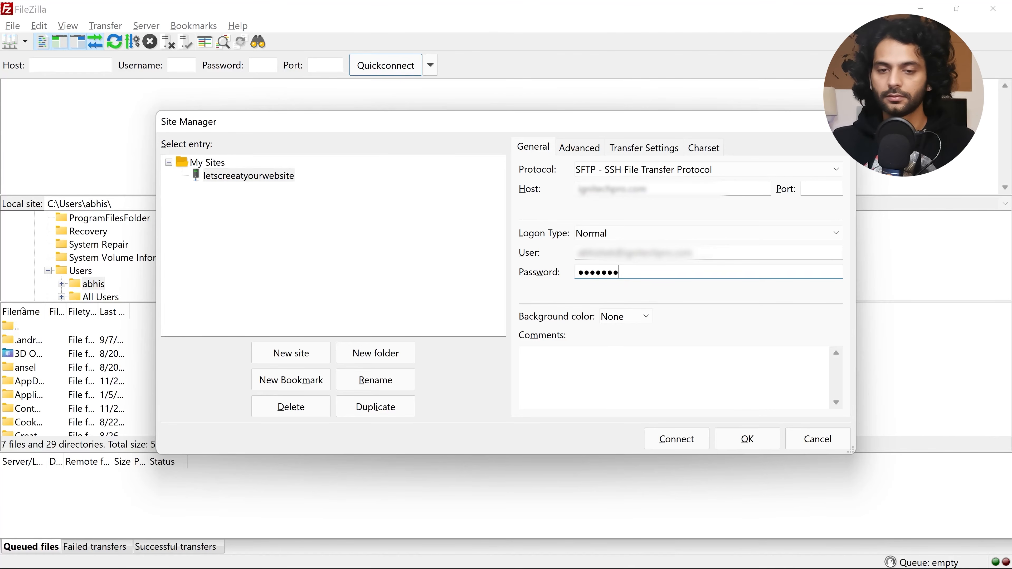
left_click(675, 443)
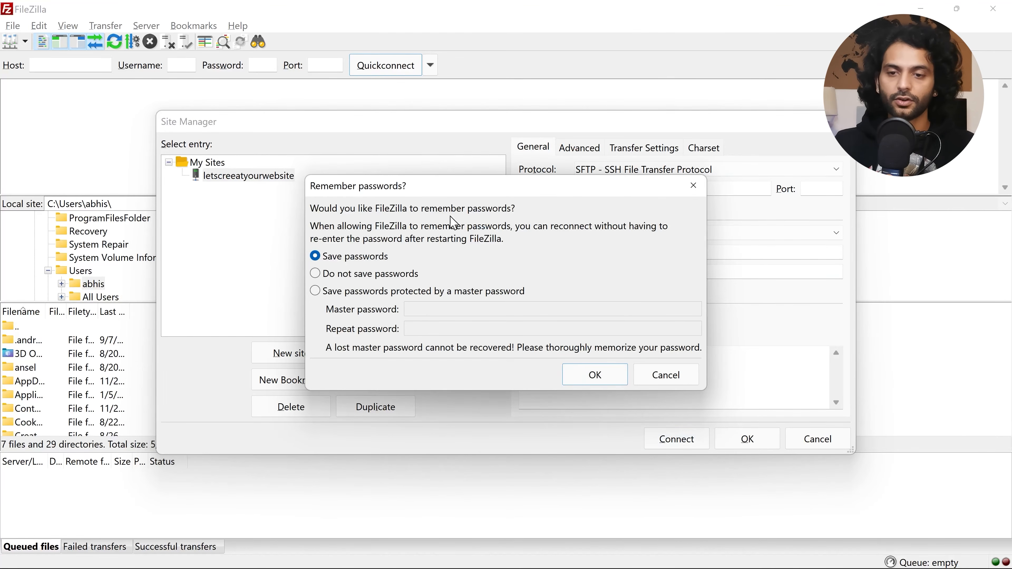
left_click(581, 383)
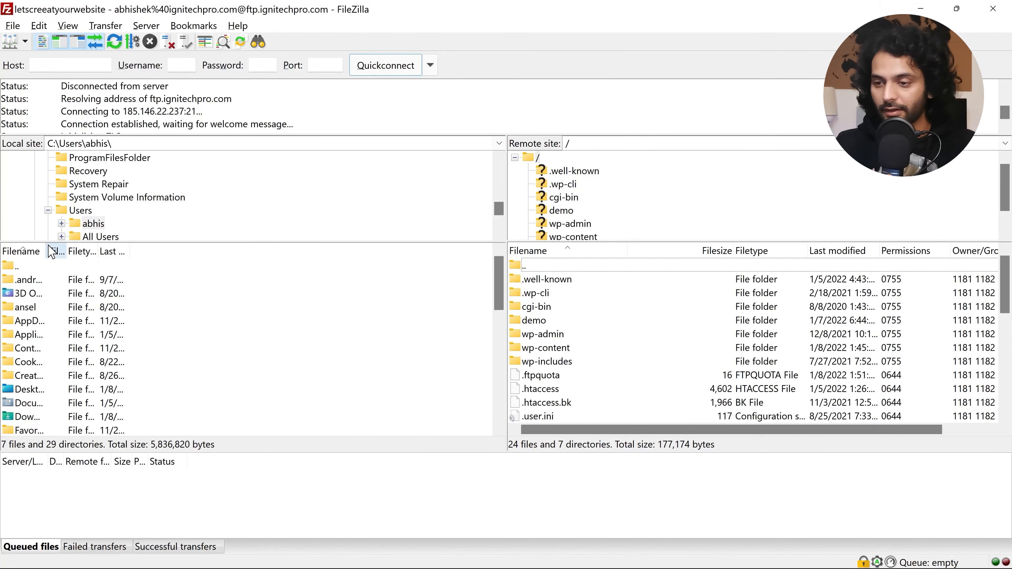
- Widen the local Filename column and look through the remote wp-content folder before returning to the root directory
left_click_drag(45, 247, 446, 251)
double_click(549, 347)
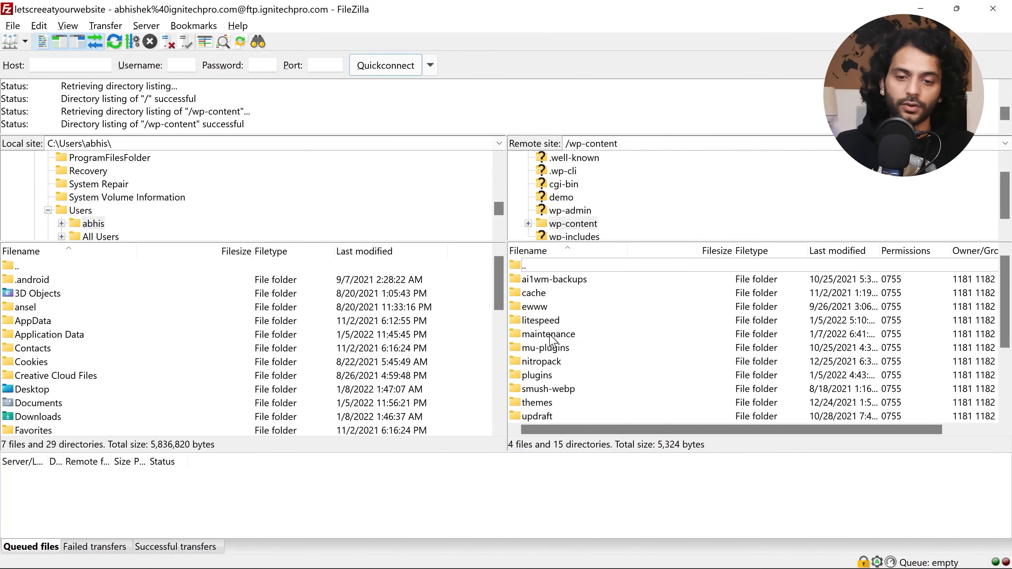
double_click(534, 266)
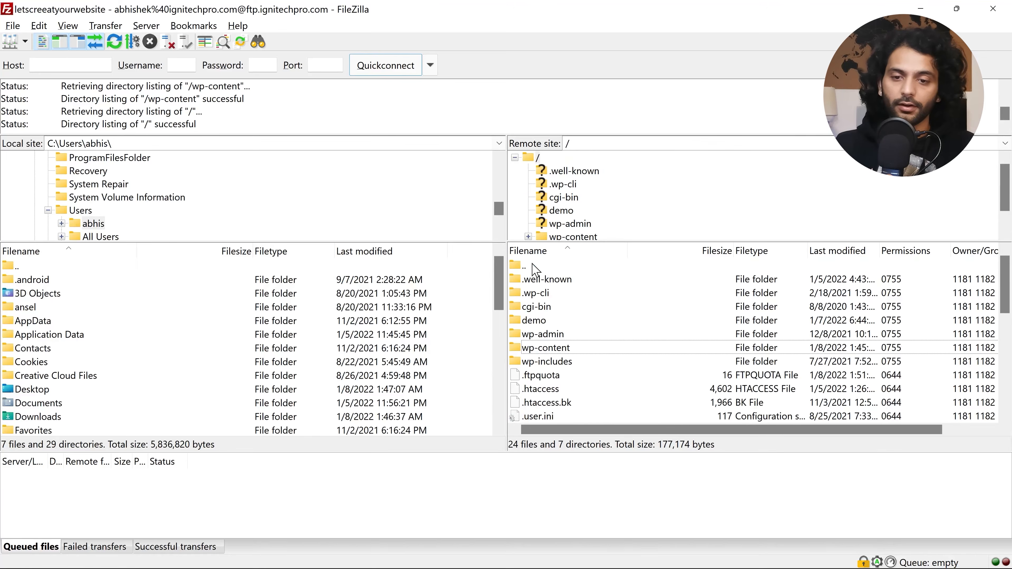
- Download the remote root's .htaccess file into the local Desktop folder and locate the downloaded copy
double_click(40, 390)
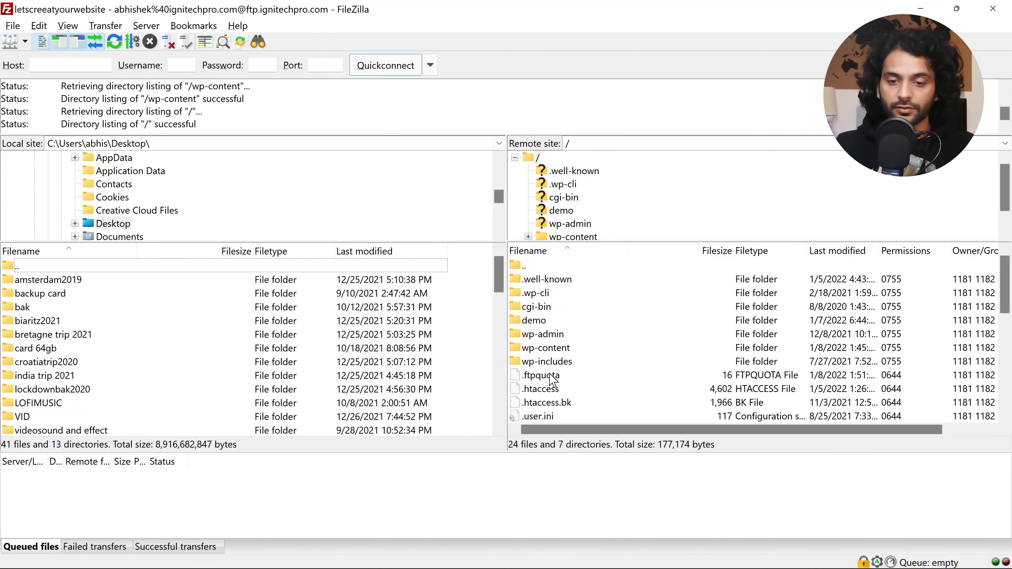
left_click(553, 391)
right_click(553, 391)
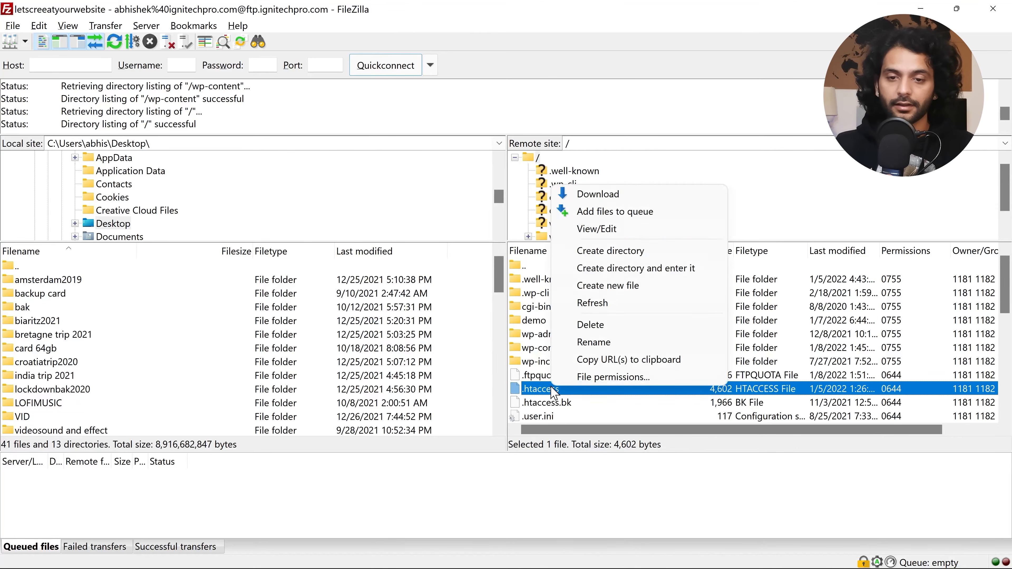
left_click(602, 199)
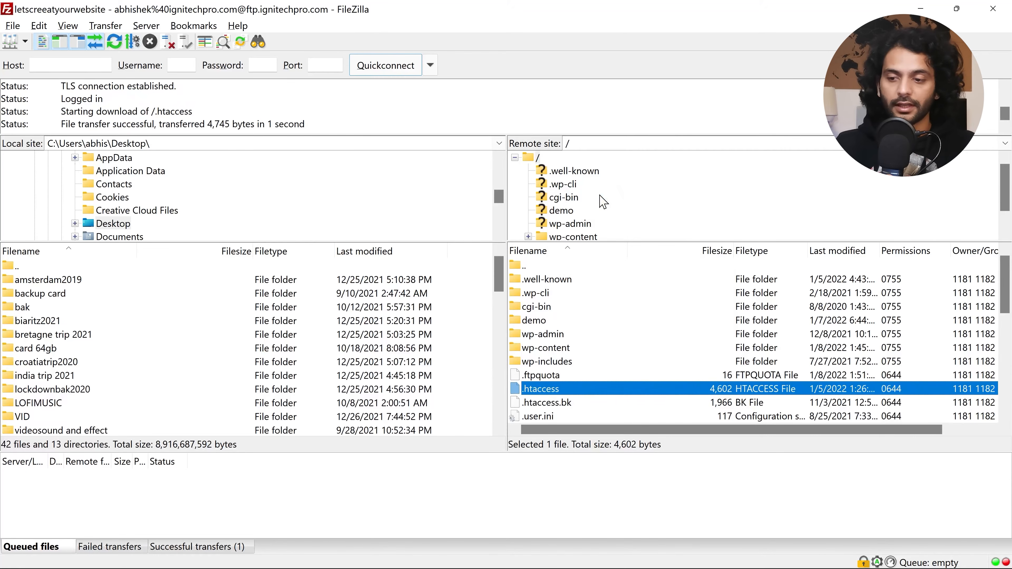
scroll(90, 395, "down", 4)
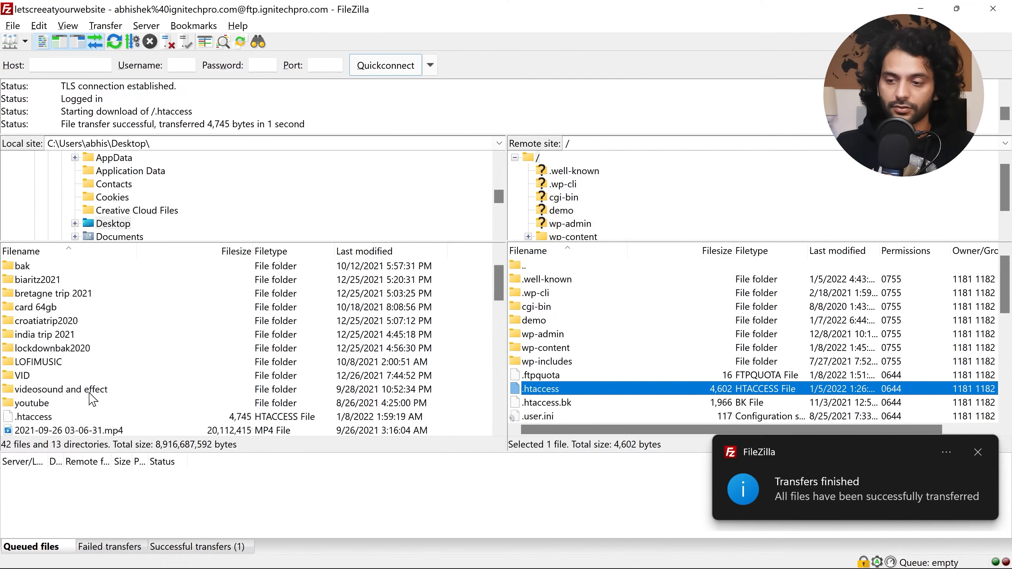
scroll(90, 395, "up", 3)
left_click(53, 416)
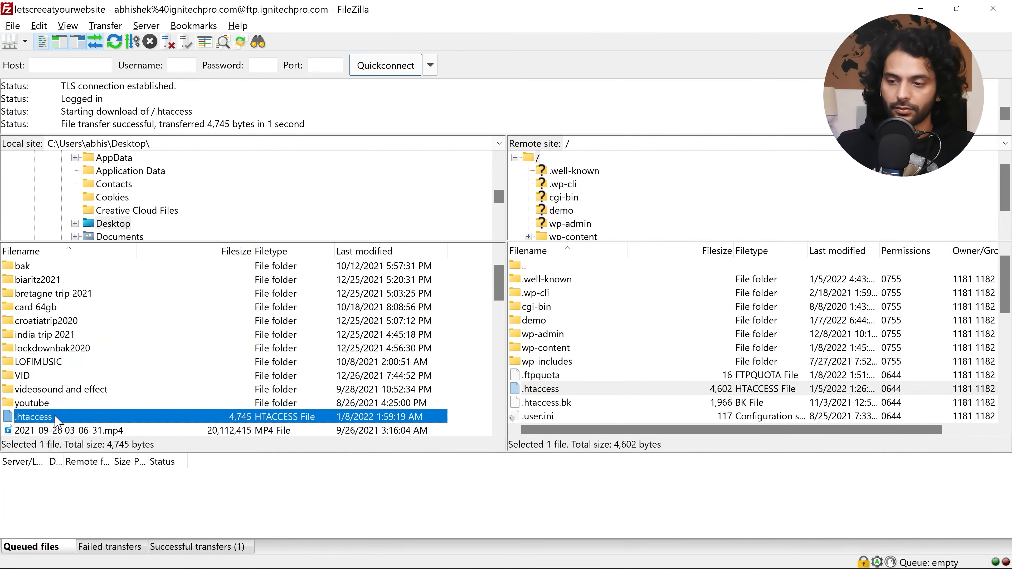
- Open the server's .htaccess file for editing with the default editor for text files
left_click(559, 392)
right_click(558, 393)
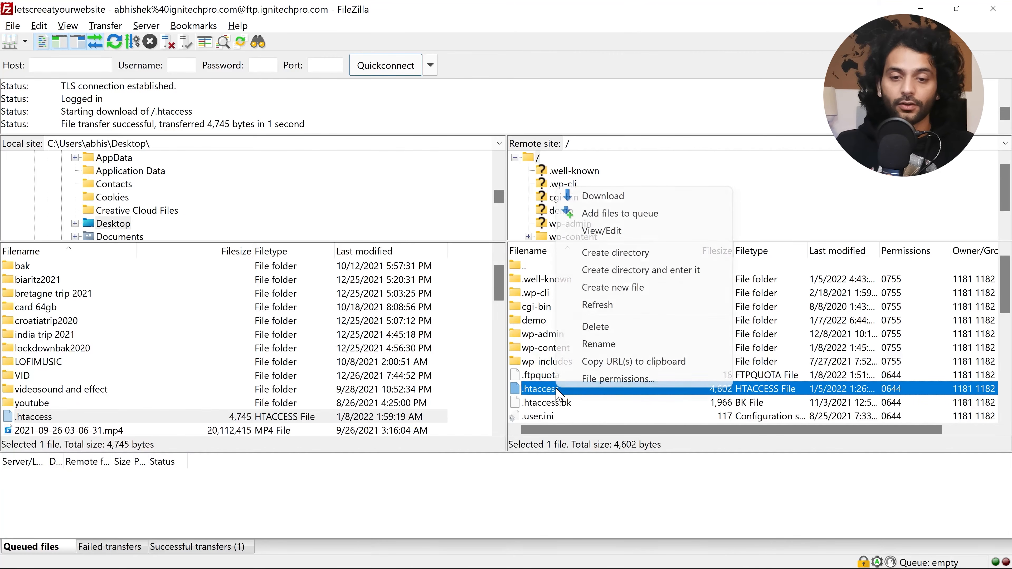
left_click(621, 239)
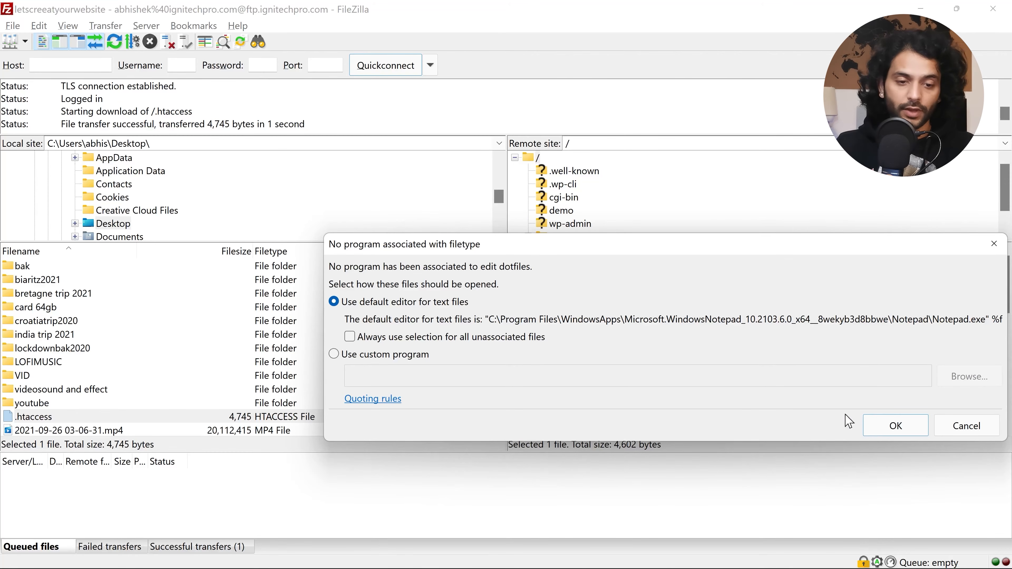
left_click(895, 425)
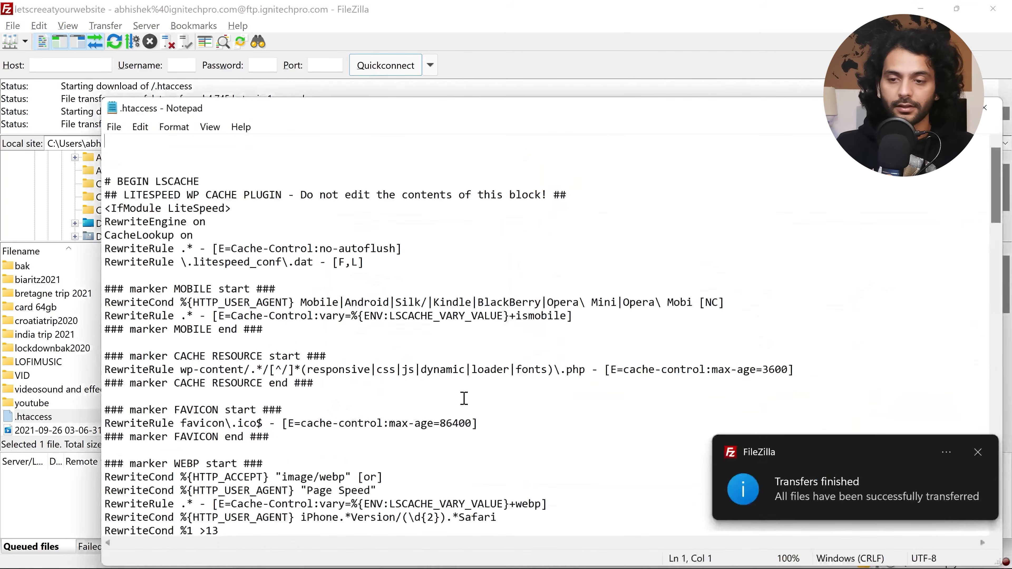
- Add a # on the empty line above "# BEGIN LSCACHE", save .htaccess, close it and upload the changed file back to the server
right_click(296, 150)
left_click(642, 208)
left_click(239, 168)
type("#")
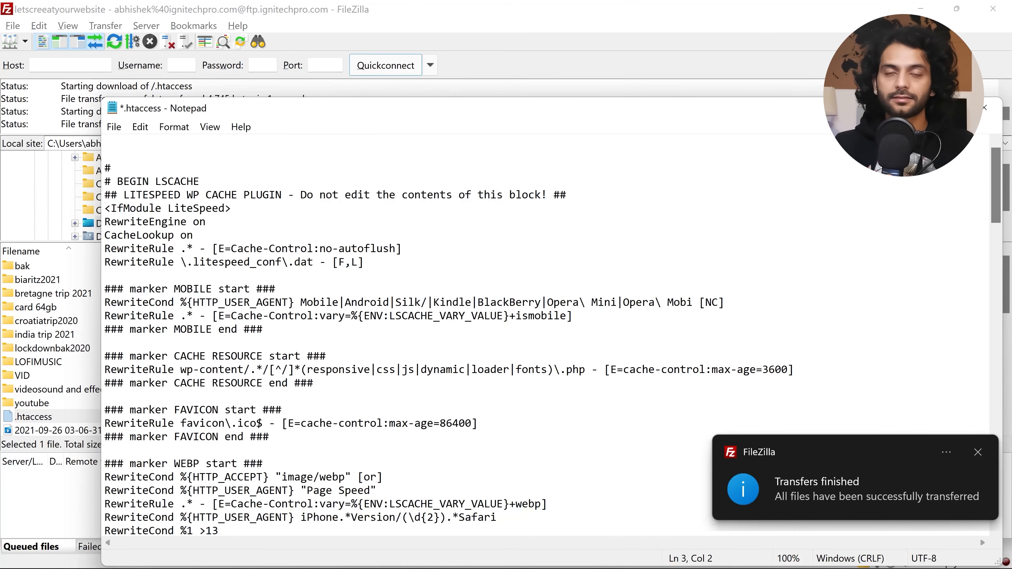
key("ctrl+s")
key("alt+F4")
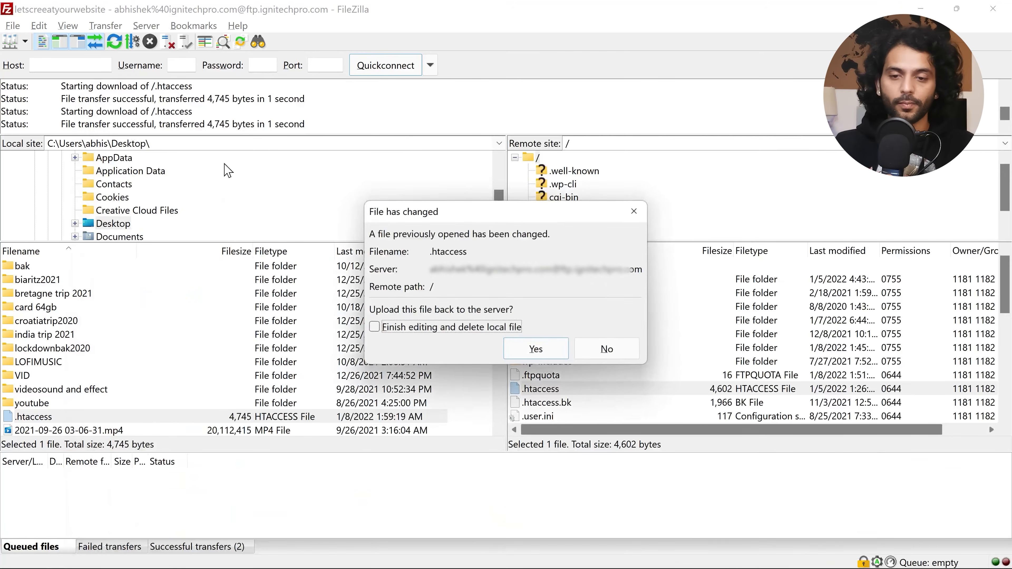
left_click(531, 354)
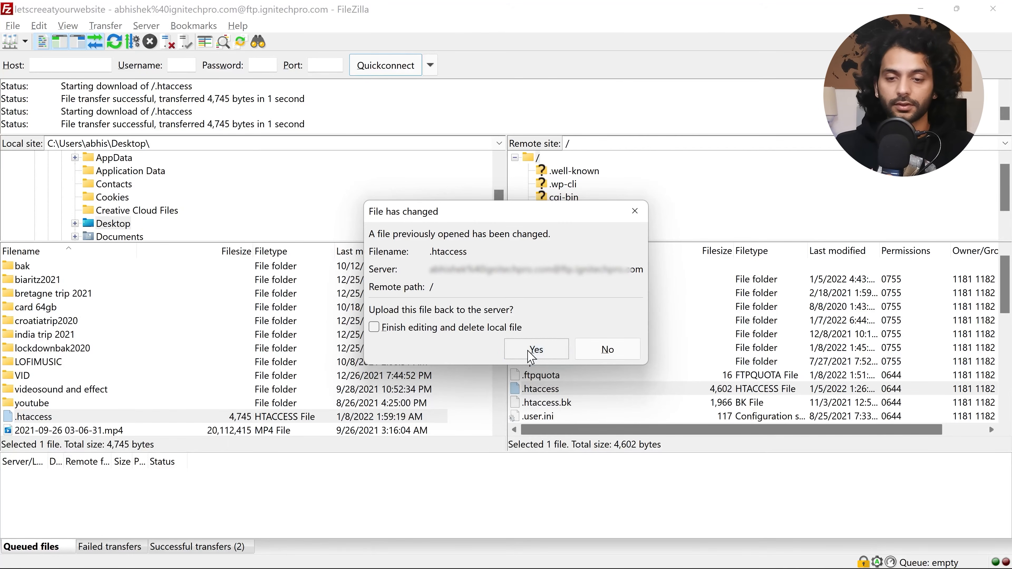
- Upload the Desktop's .htaccess file to the remote /wp-admin/includes folder
left_click(527, 268)
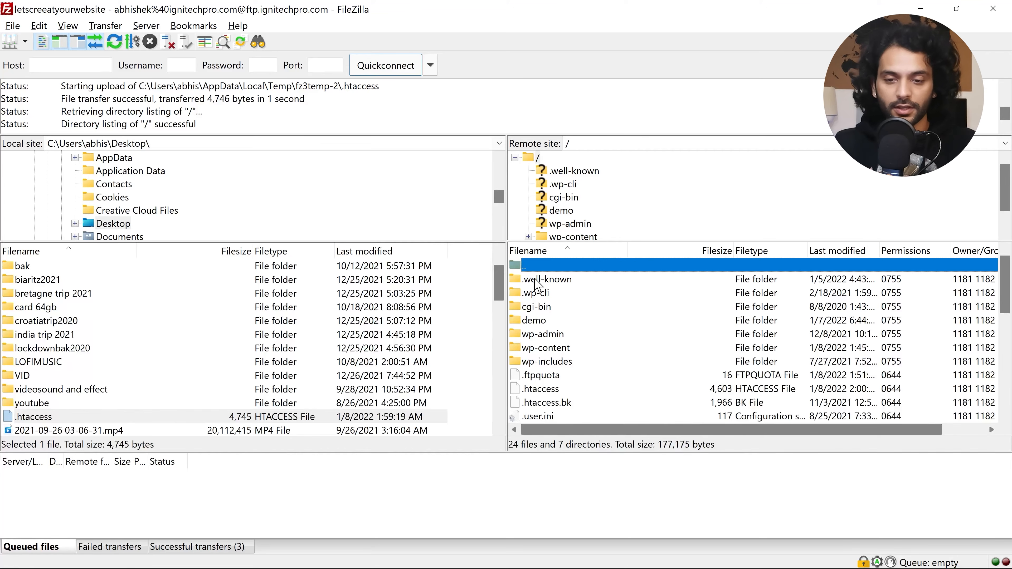
double_click(550, 336)
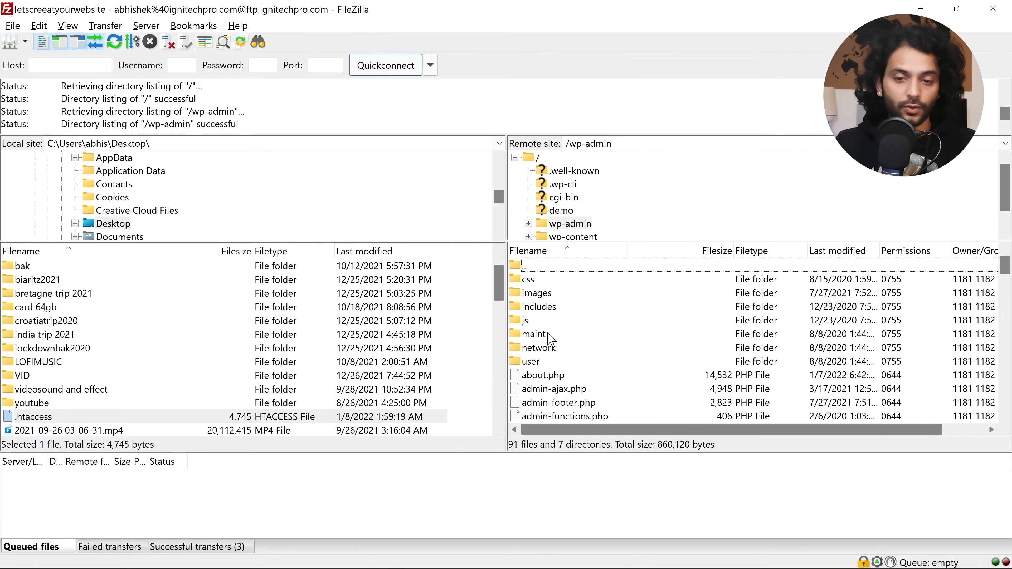
double_click(524, 266)
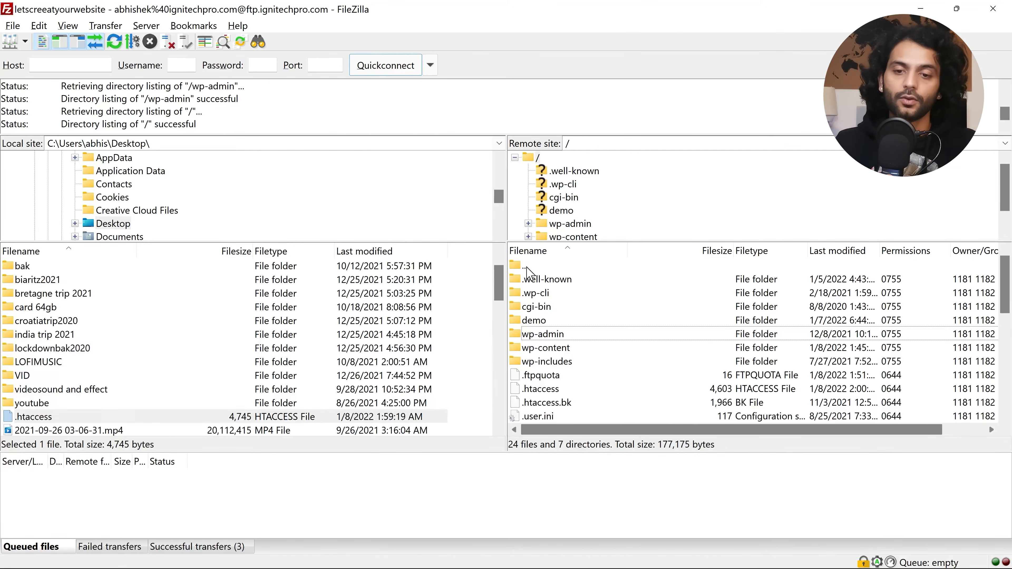
double_click(547, 334)
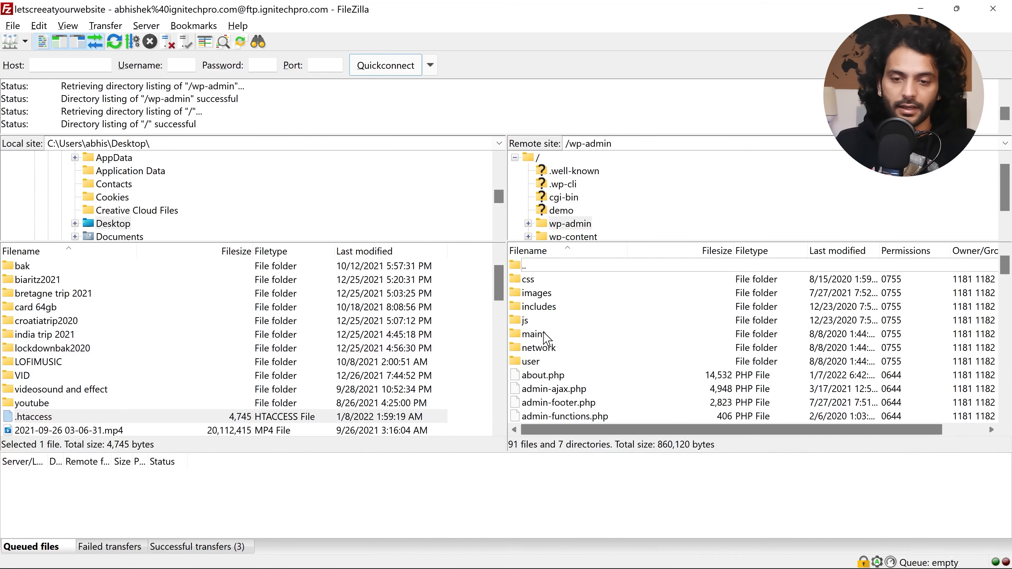
double_click(542, 307)
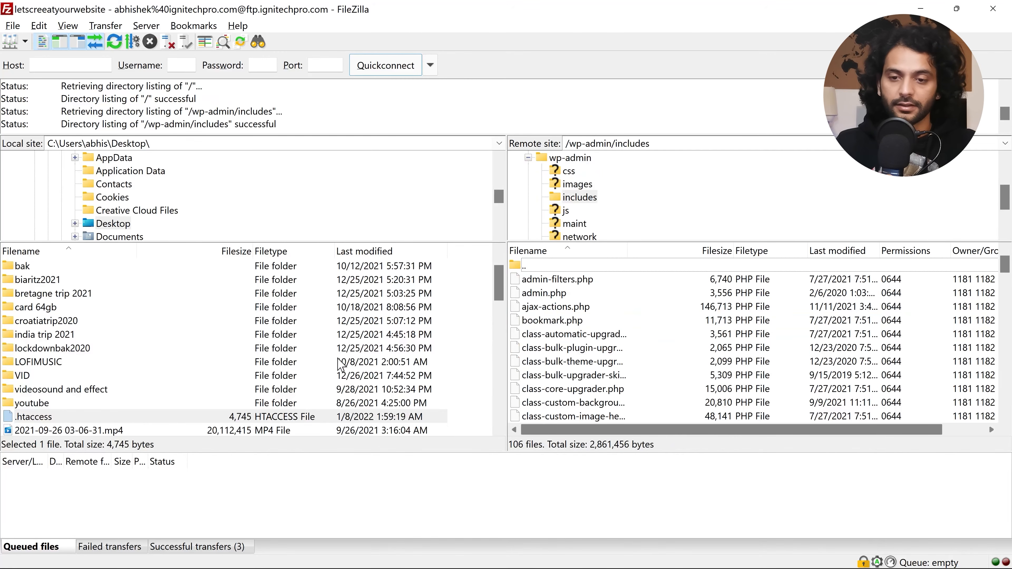
right_click(93, 419)
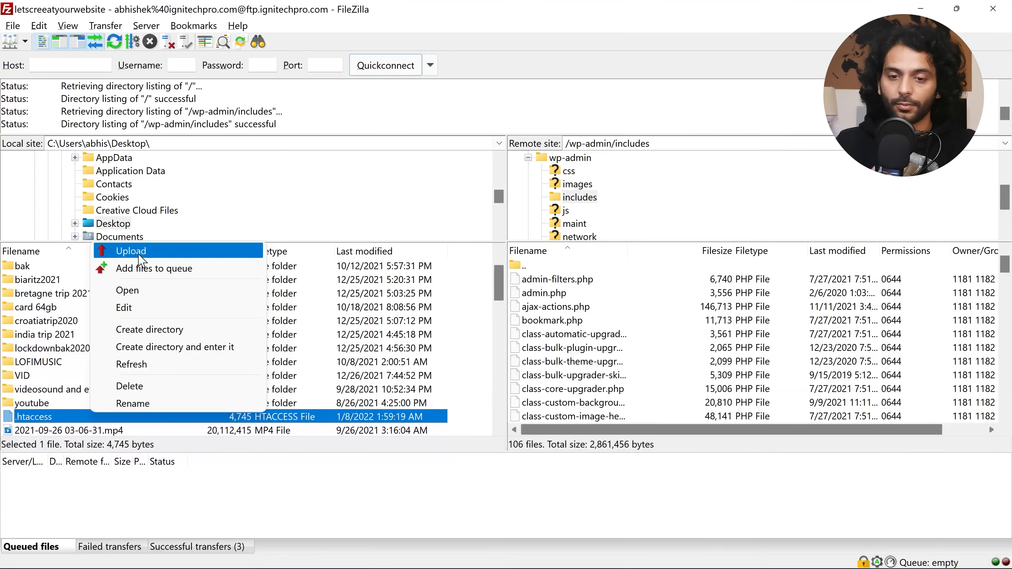
left_click(138, 251)
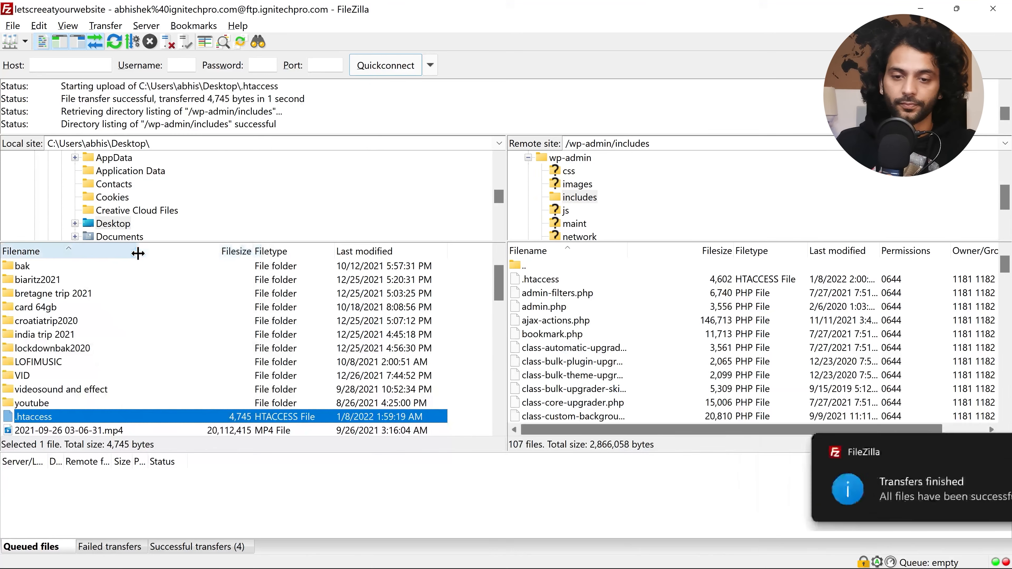
- Delete the .htaccess file from the remote /wp-admin/includes folder and confirm the deletion
left_click(556, 284)
left_click(557, 285)
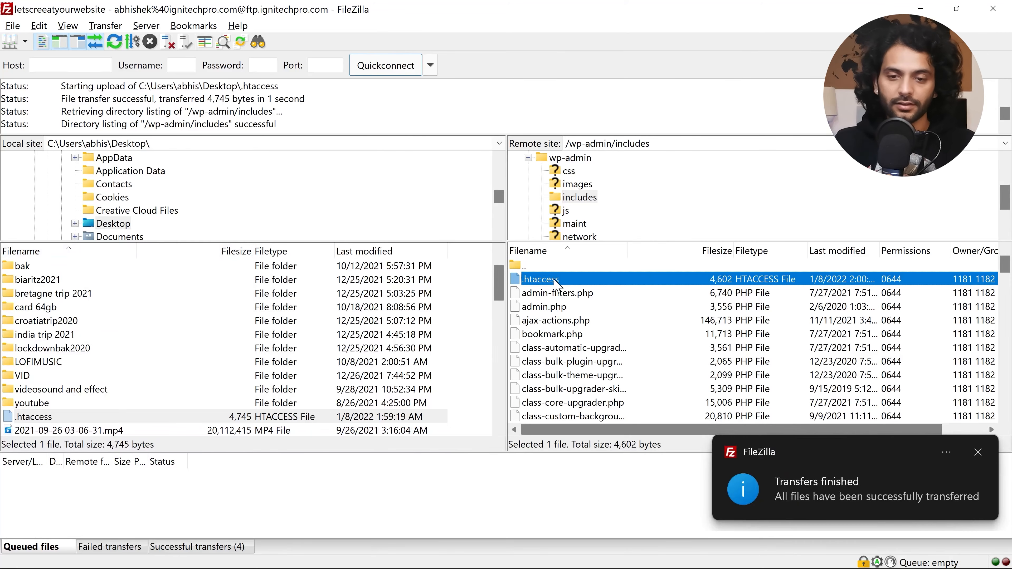
right_click(557, 286)
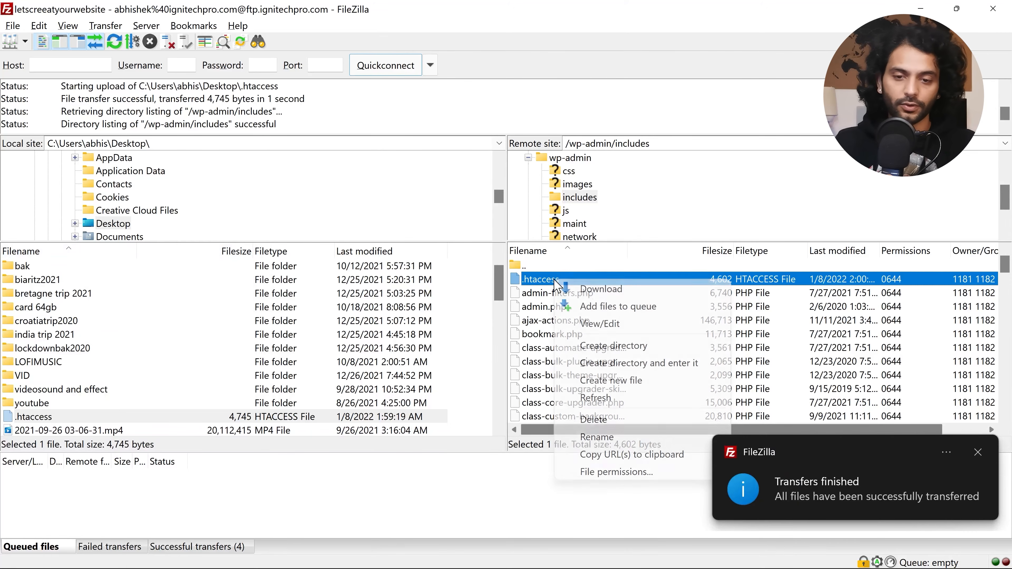
left_click(615, 421)
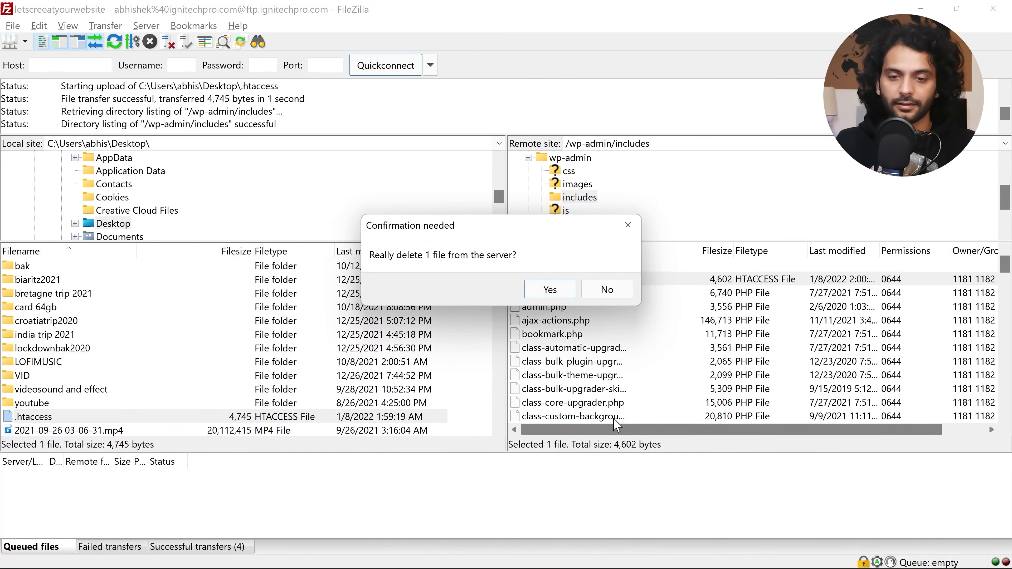
left_click(555, 298)
- Carry the local india trip 2021 folder over the remote file list and drop it back onto the local croatiatrip2020 folder
left_click(42, 339)
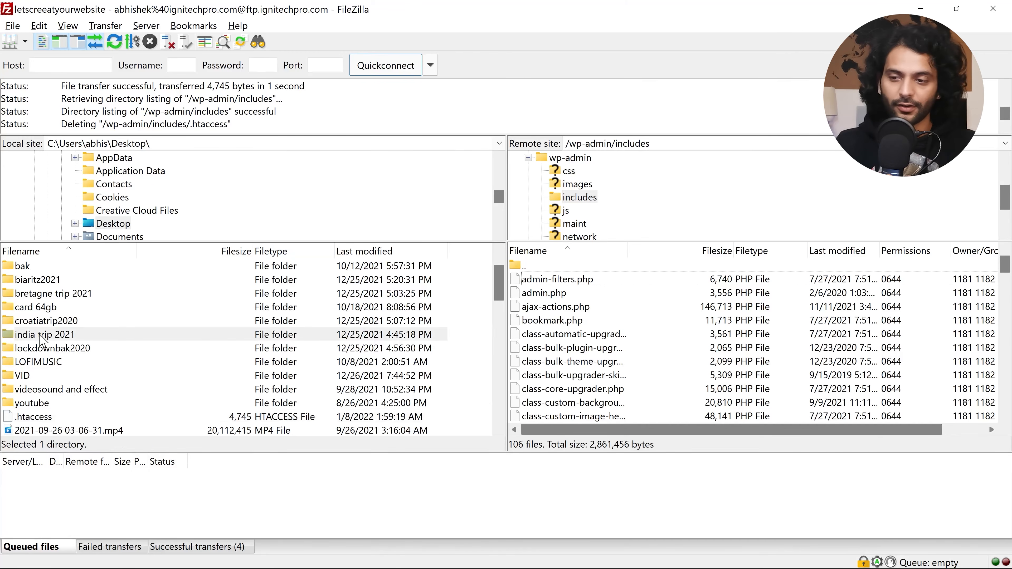
left_click_drag(43, 340, 573, 318)
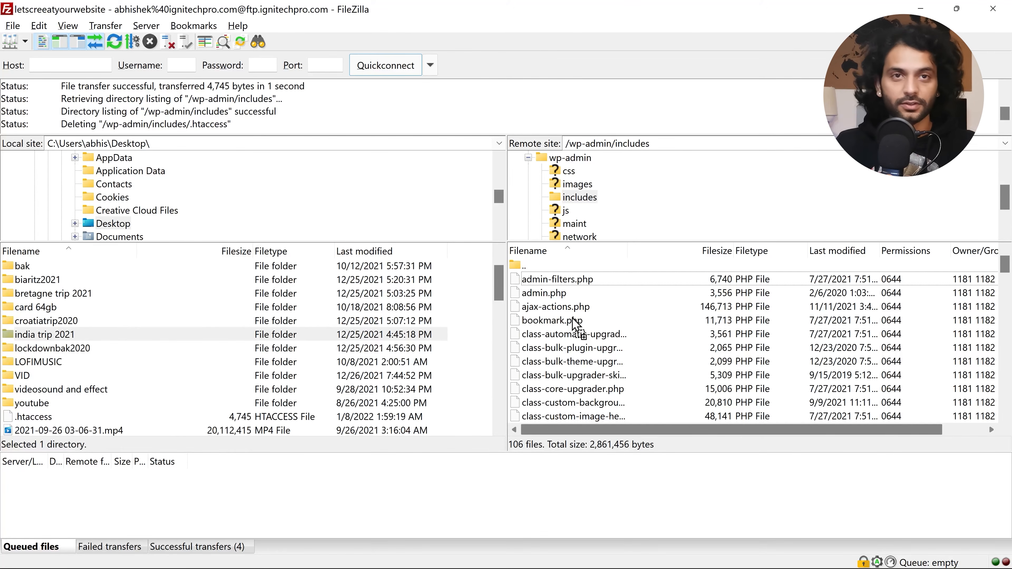
left_click_drag(573, 323, 95, 326)
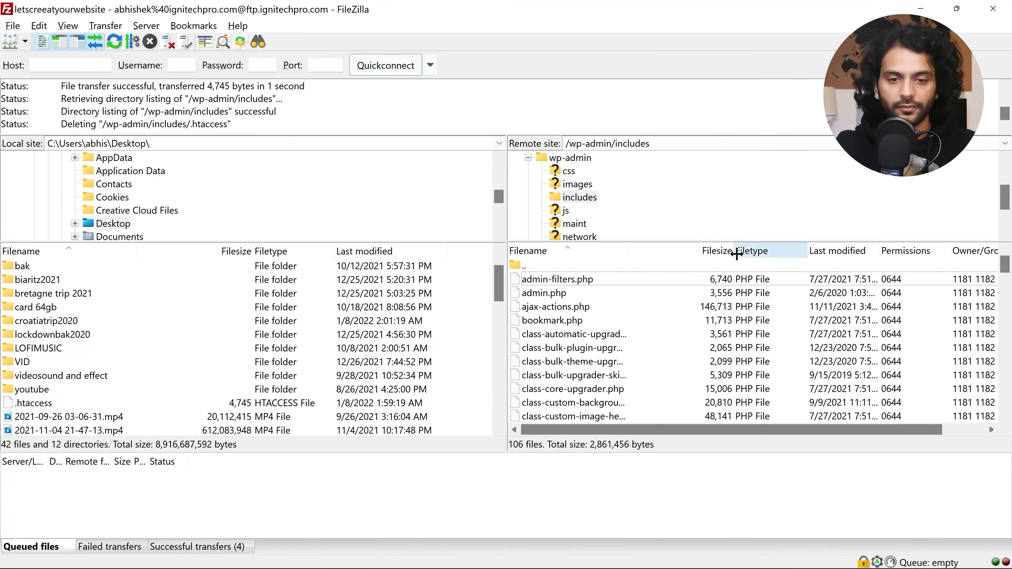
- Narrow the remote Filesize column, view the file permissions of about.php in wp-admin, and close them without changes
left_click_drag(734, 254, 682, 251)
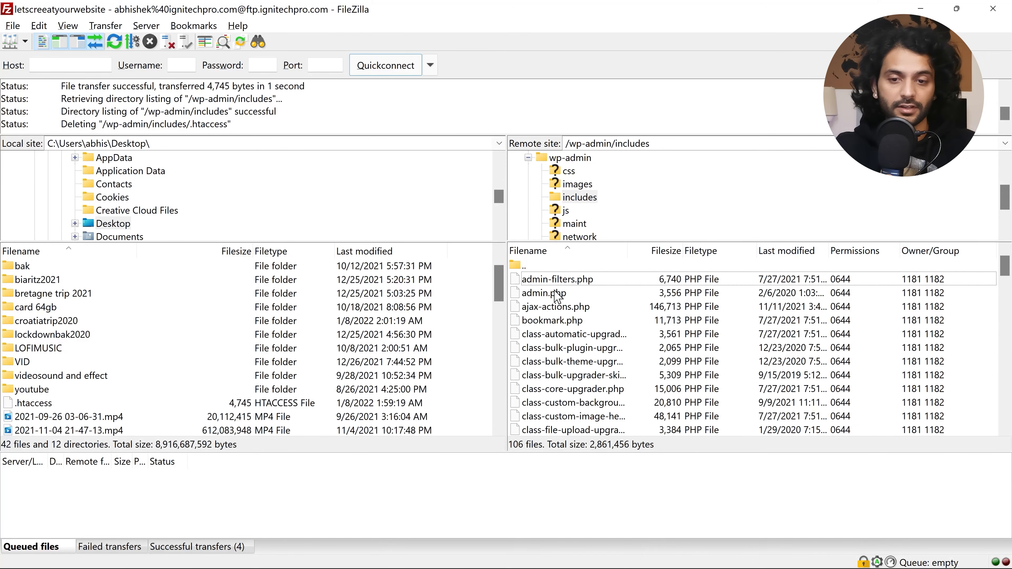
double_click(523, 266)
left_click(558, 376)
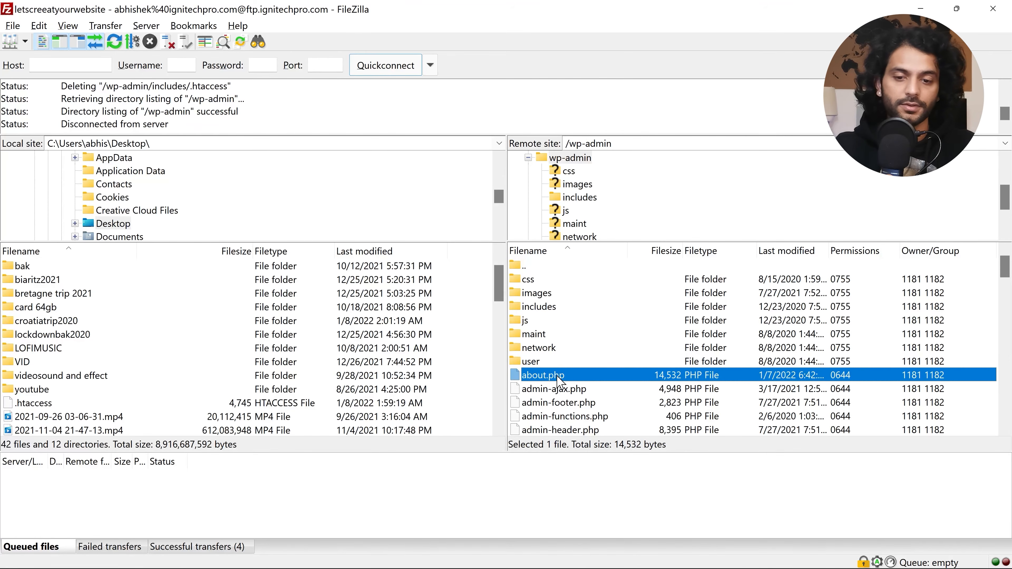
right_click(559, 379)
left_click(600, 378)
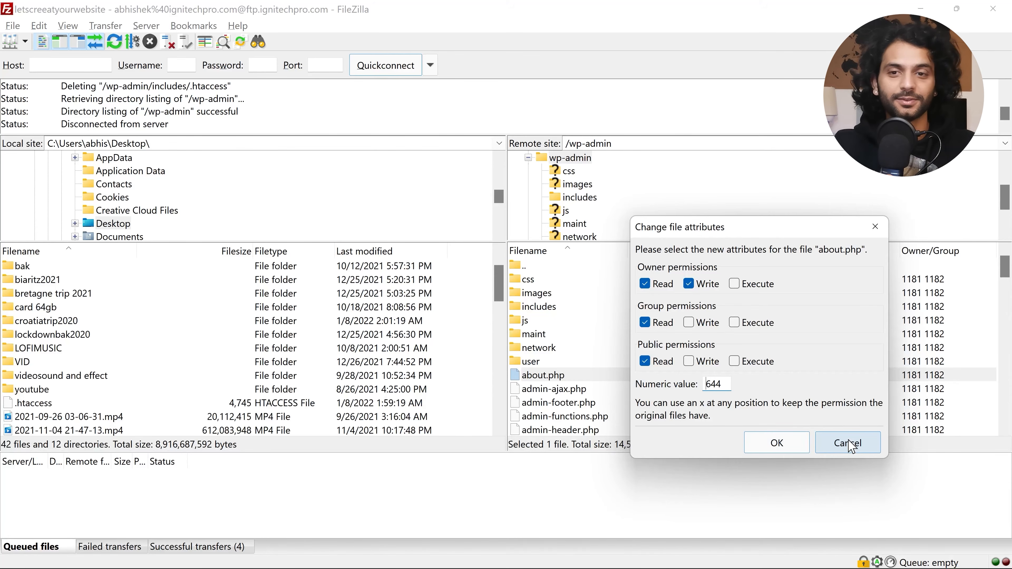
left_click(847, 443)
scroll(359, 422, "down", 2)
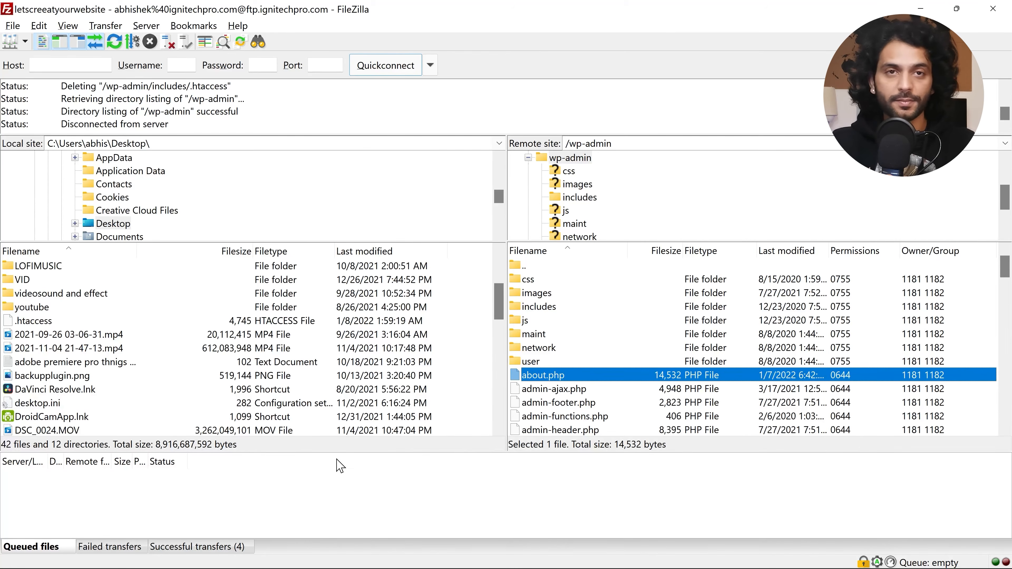